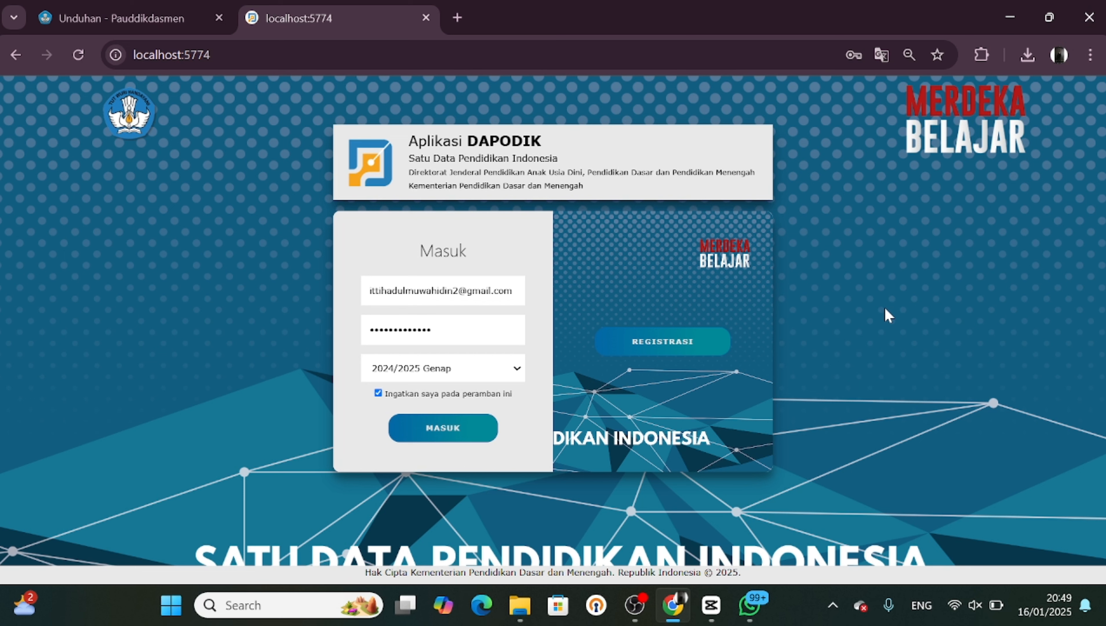
Log in to Dapodik and choose the school operator role for SMA ISLAM TERPADU ITTIHADUL MUWAHIDIN
{"action": "left_click", "coordinate": [454, 433]}
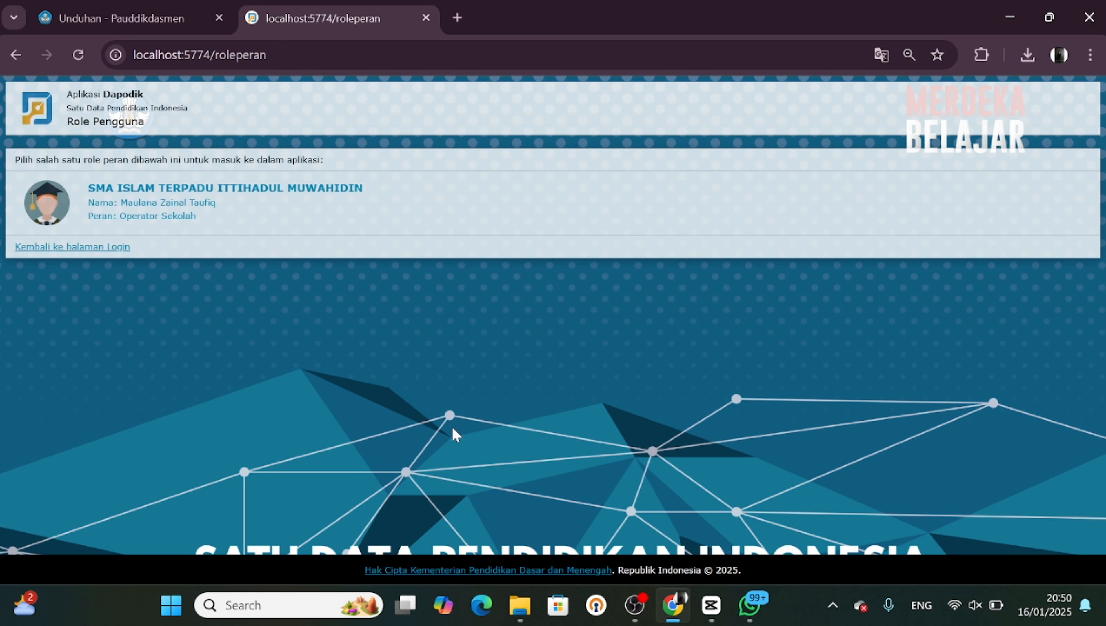
{"action": "left_click", "coordinate": [146, 192]}
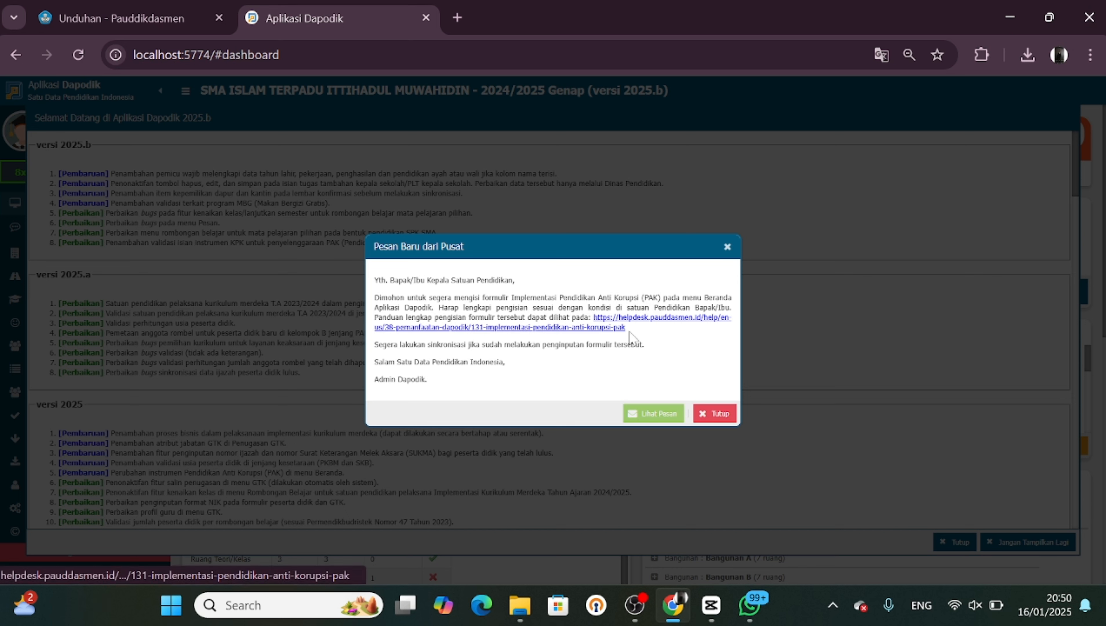
Open the helpdesk guide on Implementasi Pendidikan Anti Korupsi (PAK) from the central message and read through it
{"action": "left_click", "coordinate": [608, 327]}
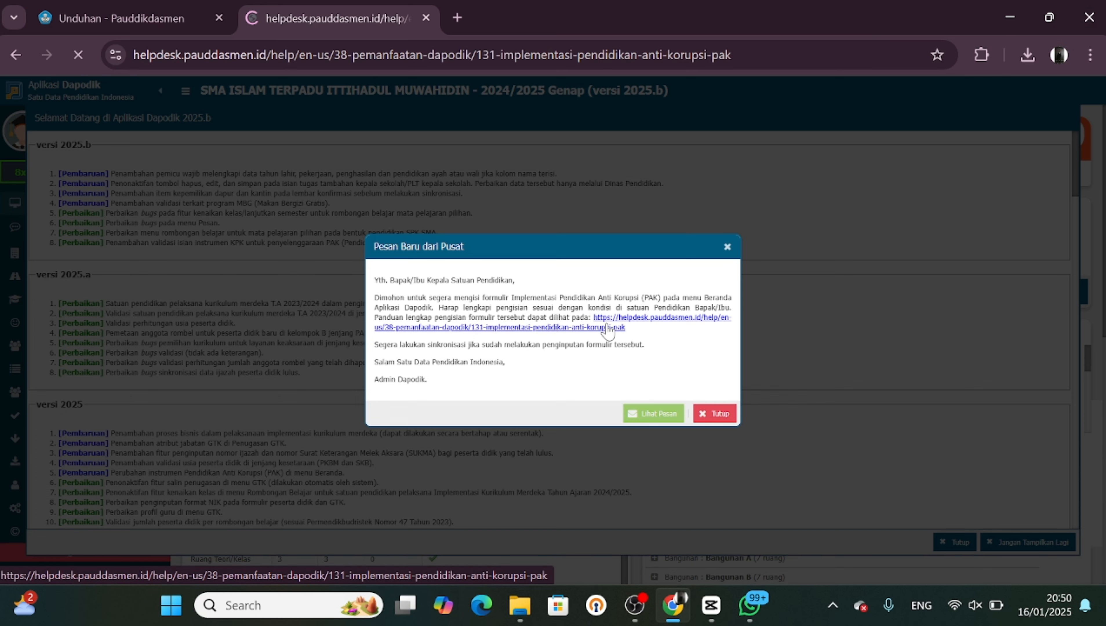
{"action": "scroll", "coordinate": [607, 331], "scroll_direction": "down", "scroll_amount": 6}
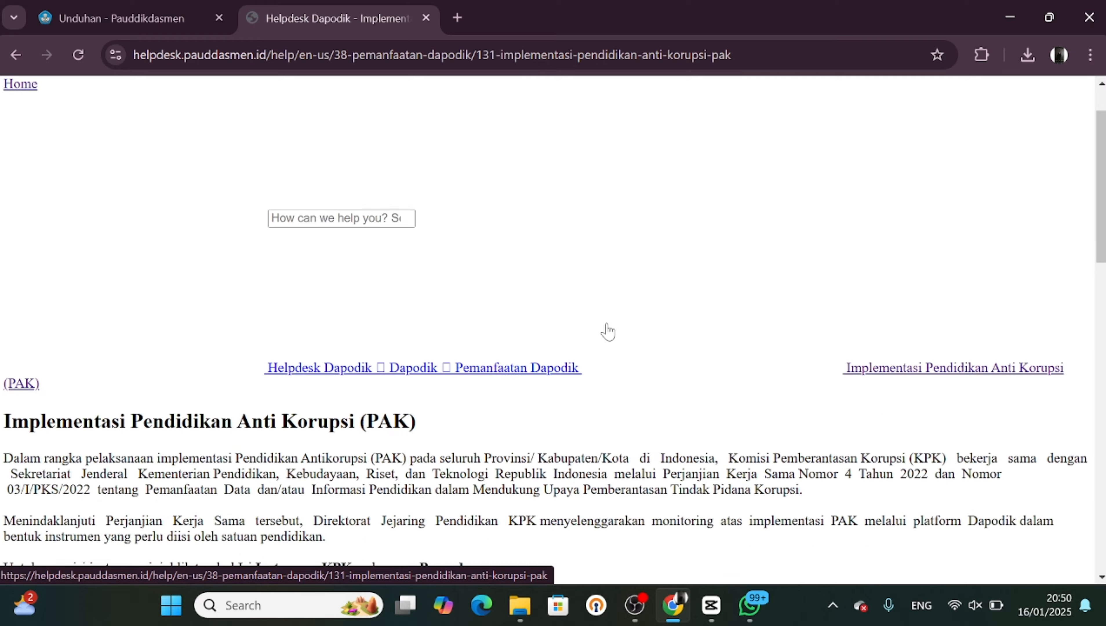
{"action": "scroll", "coordinate": [610, 329], "scroll_direction": "down", "scroll_amount": 1}
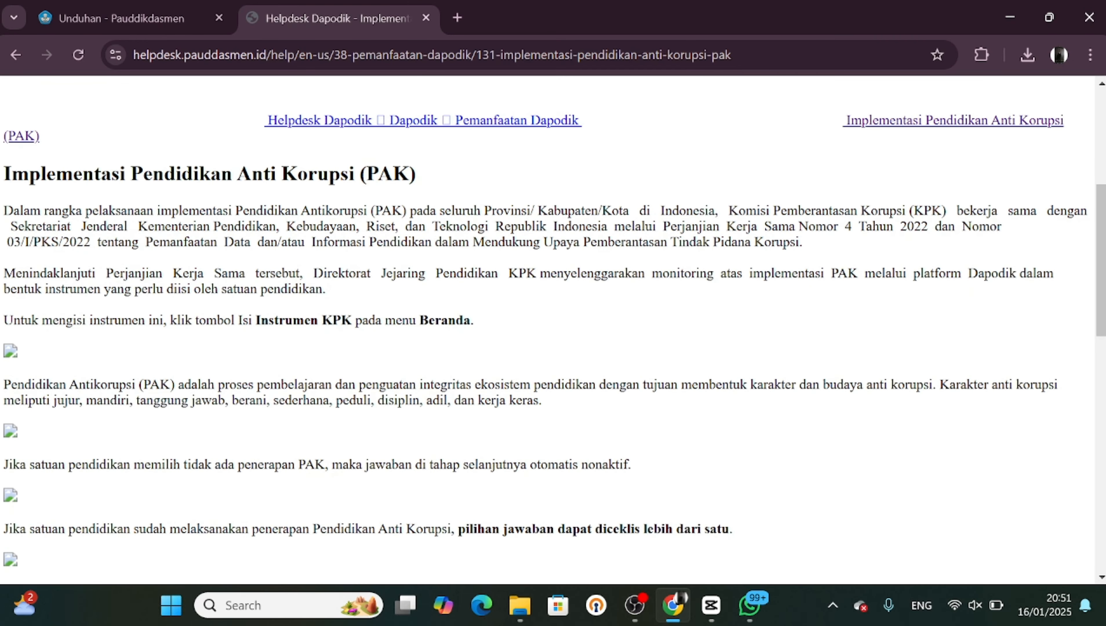
{"action": "scroll", "coordinate": [609, 329], "scroll_direction": "up", "scroll_amount": 3}
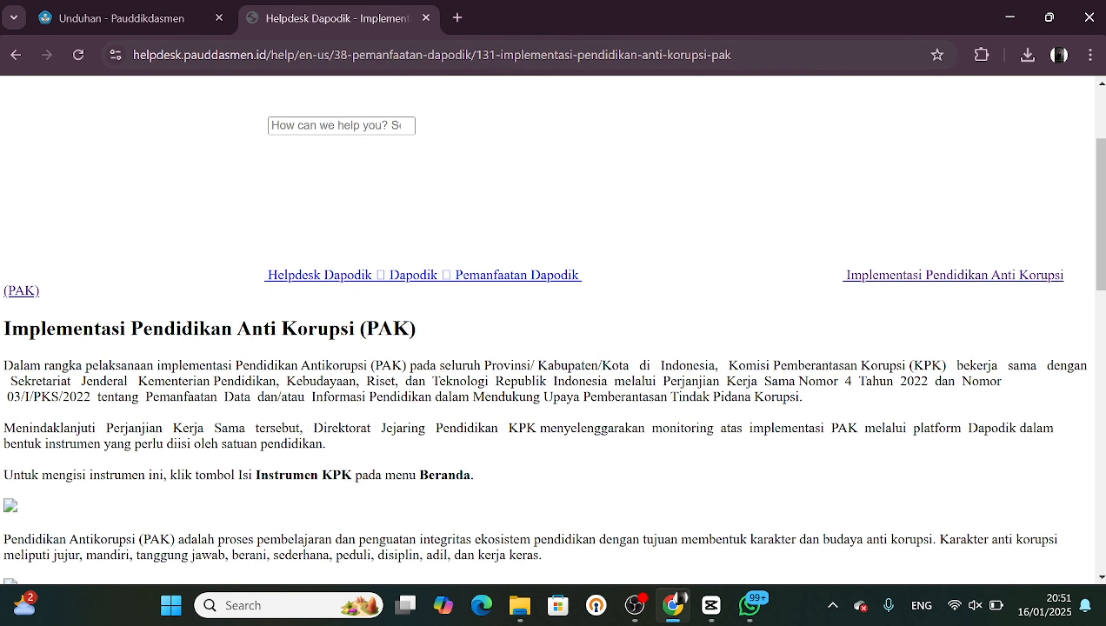
{"action": "left_click", "coordinate": [609, 55]}
{"action": "key", "text": "Return"}
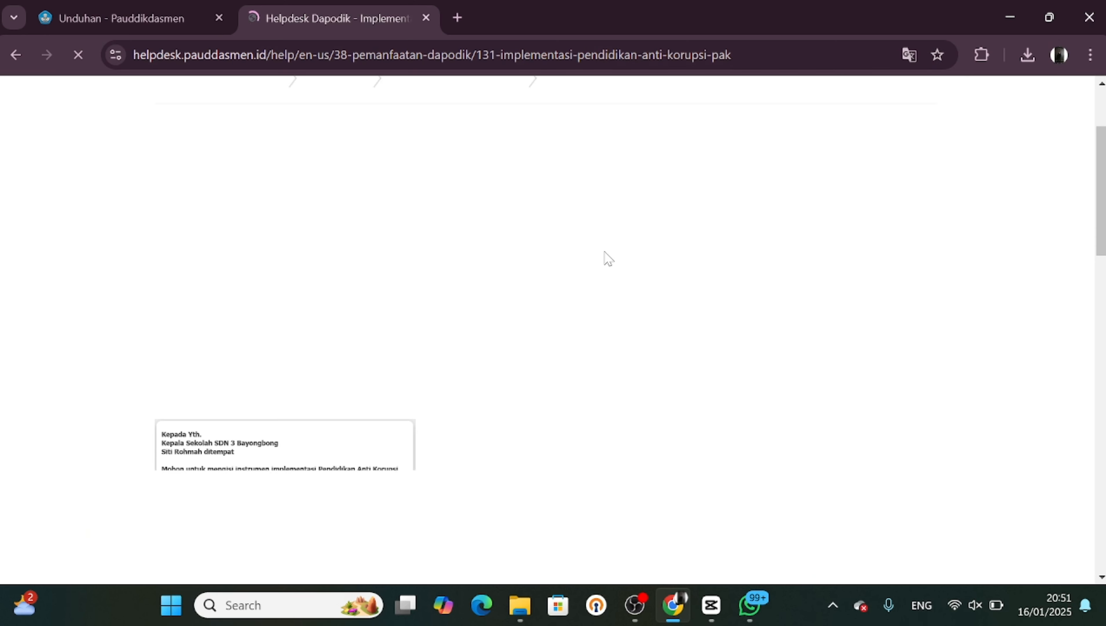
{"action": "scroll", "coordinate": [594, 367], "scroll_direction": "down", "scroll_amount": 3}
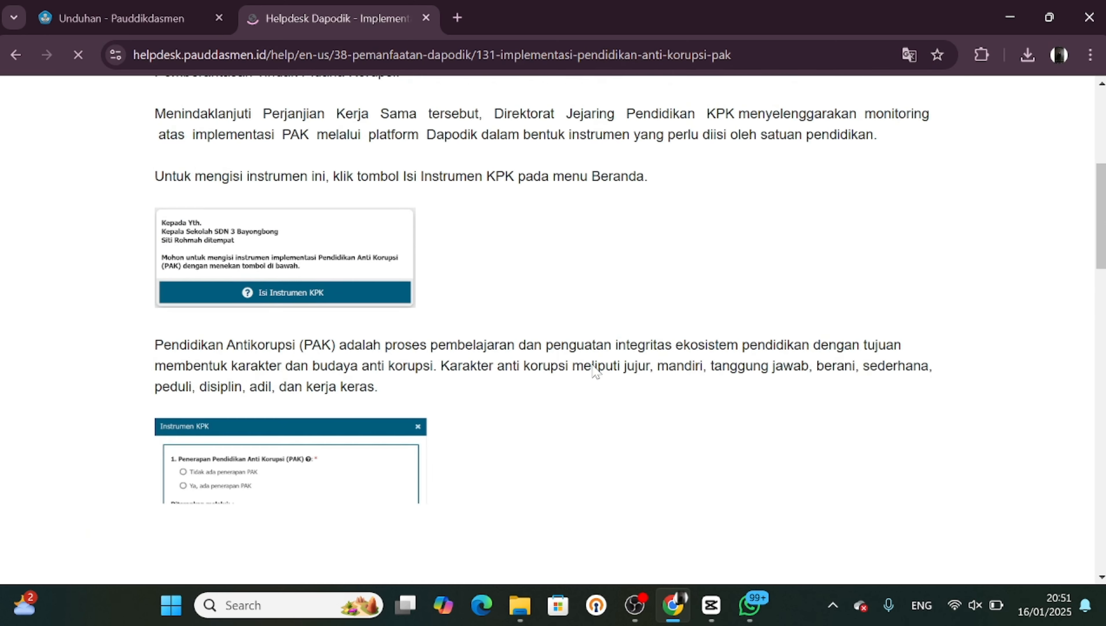
{"action": "scroll", "coordinate": [594, 370], "scroll_direction": "down", "scroll_amount": 8}
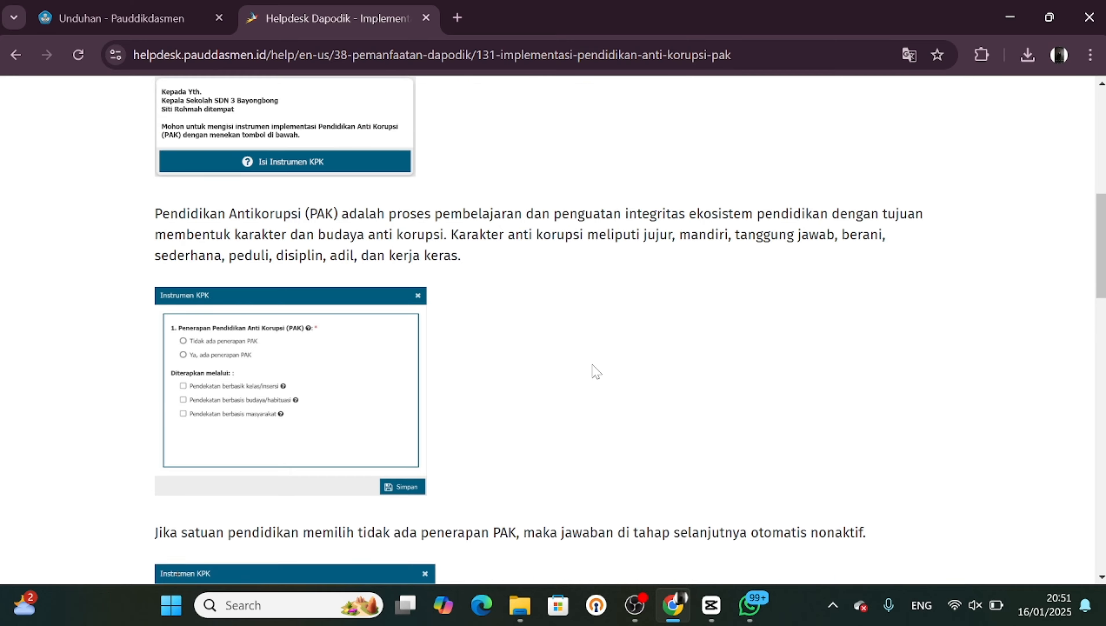
{"action": "scroll", "coordinate": [595, 372], "scroll_direction": "up", "scroll_amount": 12}
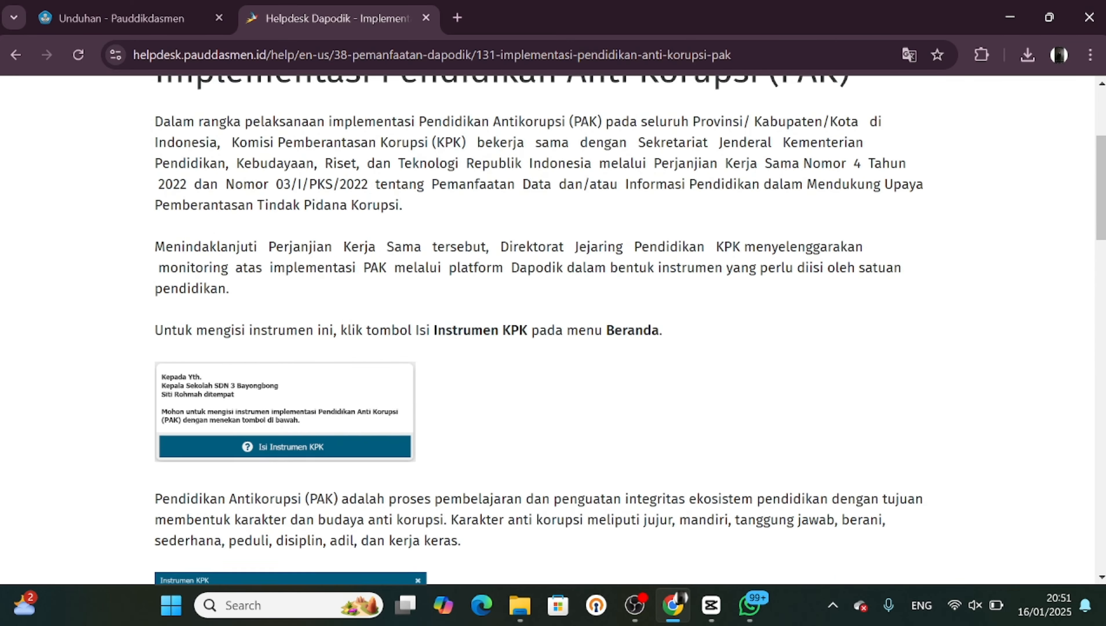
{"action": "scroll", "coordinate": [595, 372], "scroll_direction": "up", "scroll_amount": 1}
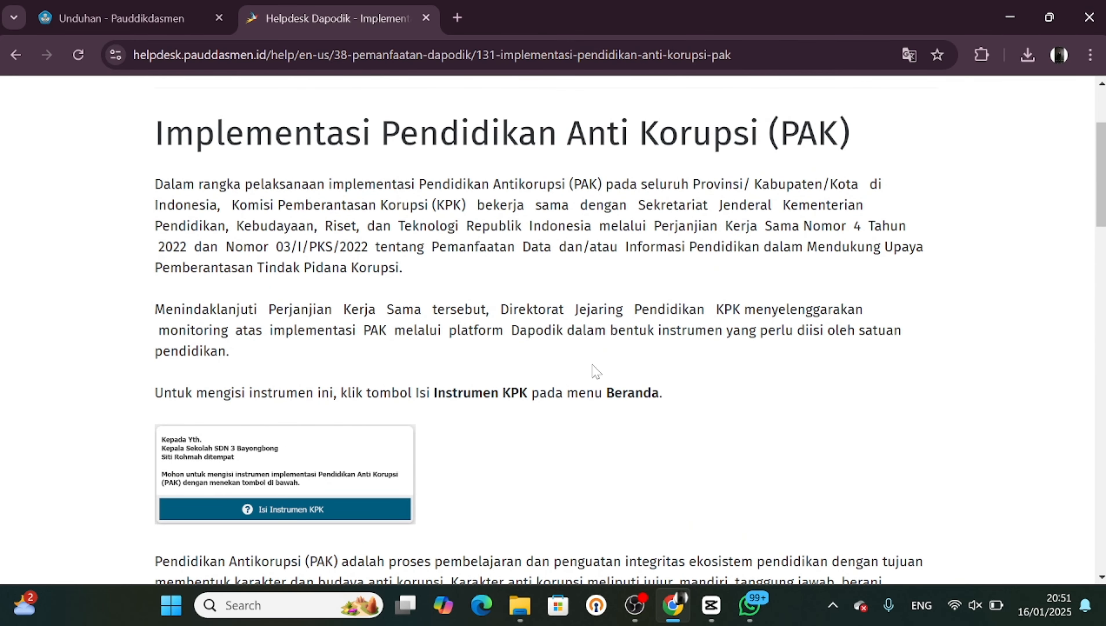
{"action": "scroll", "coordinate": [595, 372], "scroll_direction": "down", "scroll_amount": 5}
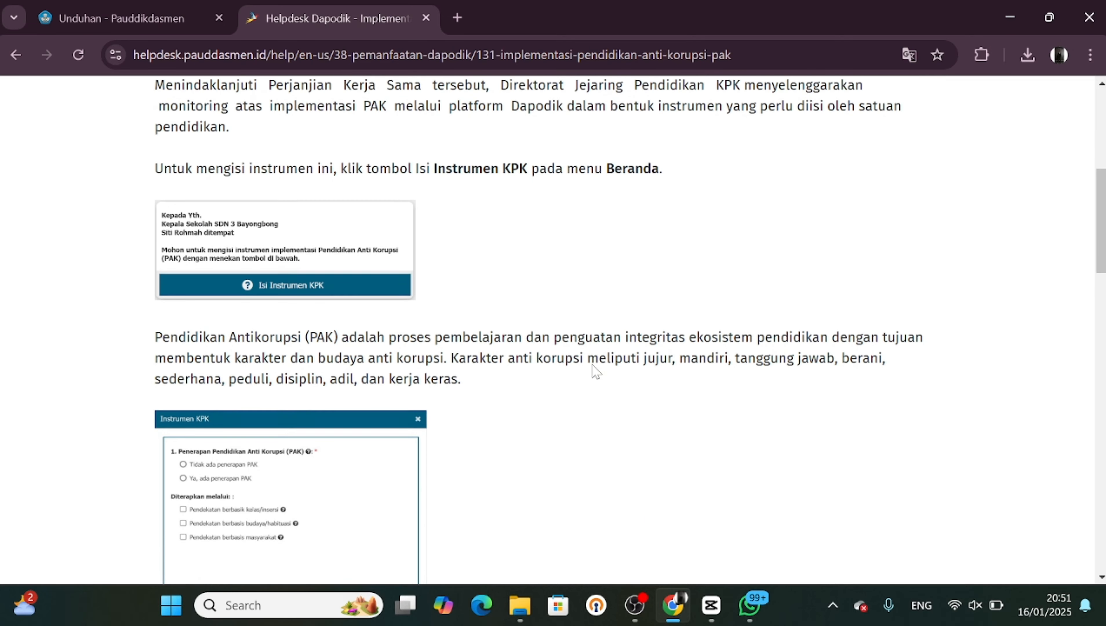
{"action": "scroll", "coordinate": [594, 372], "scroll_direction": "down", "scroll_amount": 5}
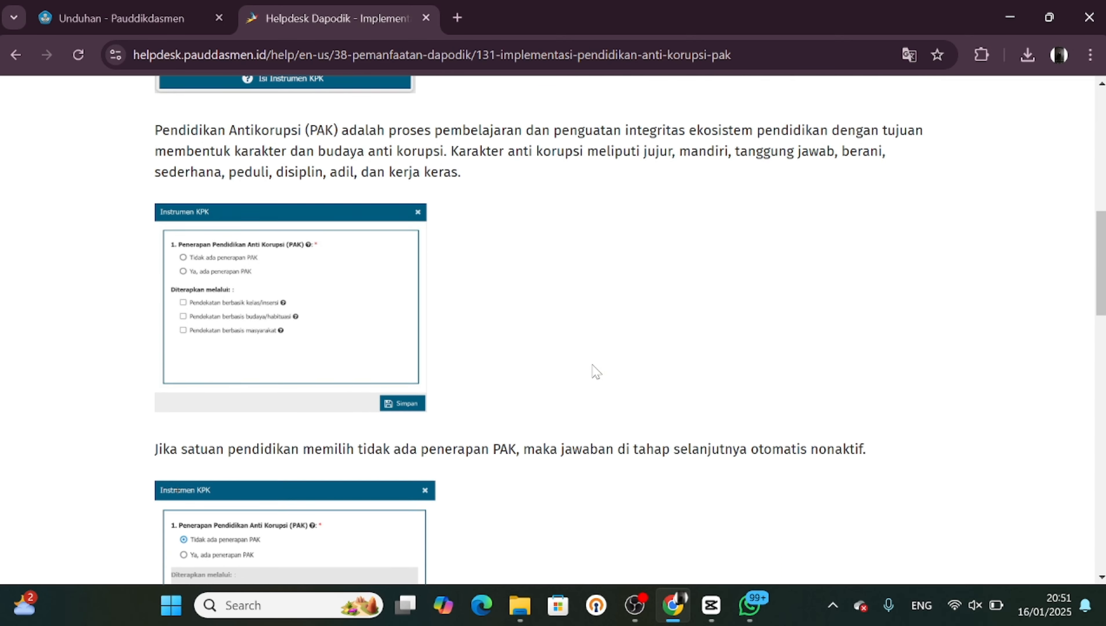
{"action": "scroll", "coordinate": [595, 372], "scroll_direction": "down", "scroll_amount": 14}
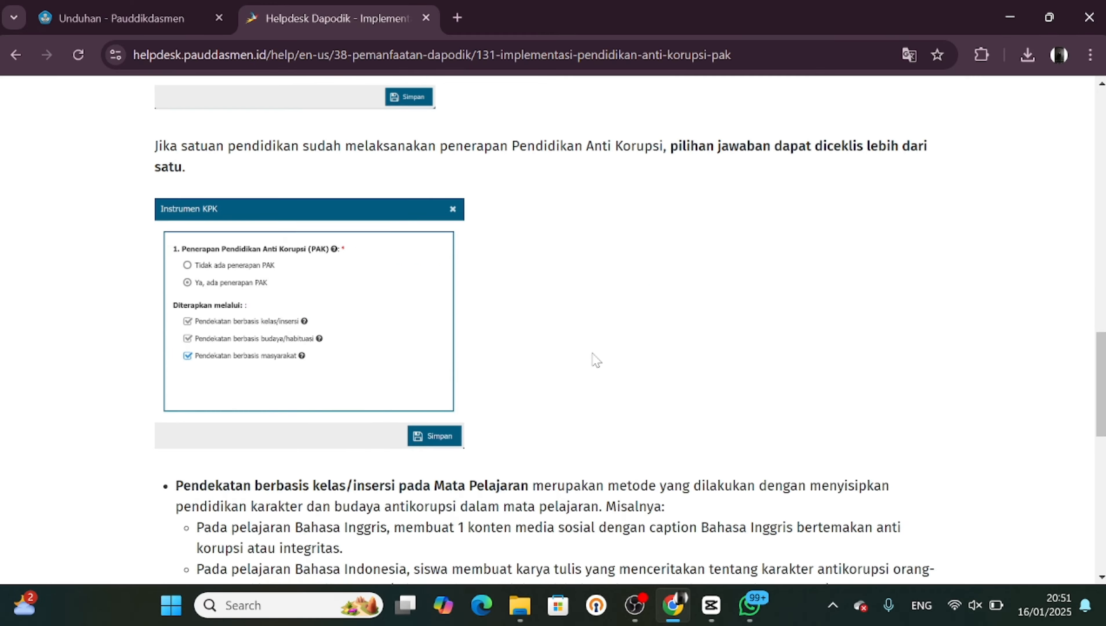
{"action": "scroll", "coordinate": [596, 359], "scroll_direction": "down", "scroll_amount": 15}
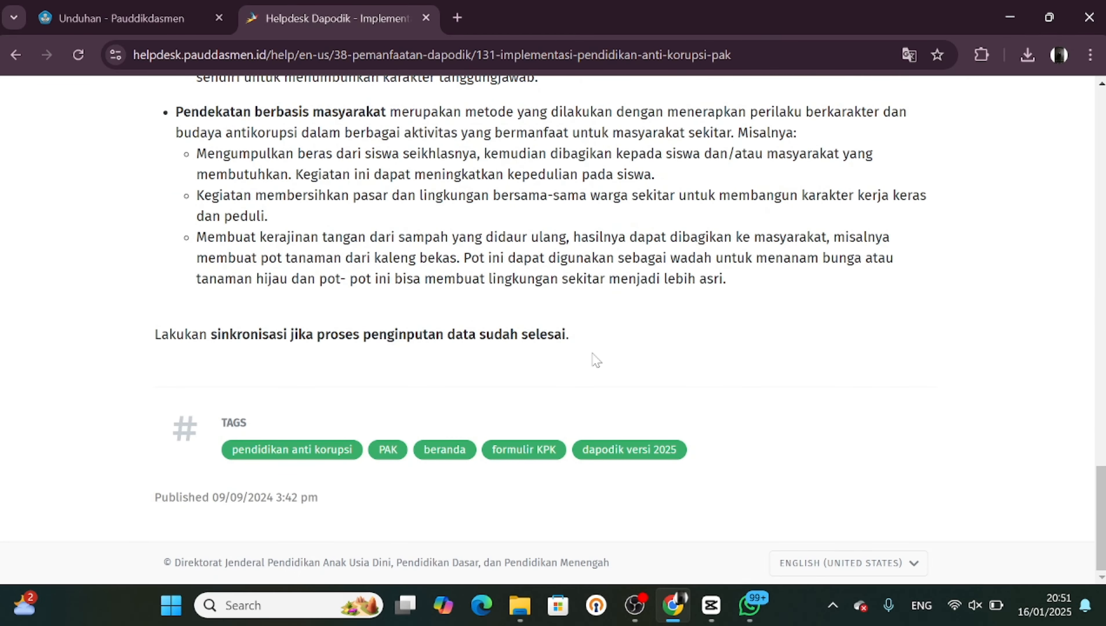
{"action": "scroll", "coordinate": [596, 360], "scroll_direction": "up", "scroll_amount": 20}
{"action": "scroll", "coordinate": [596, 360], "scroll_direction": "down", "scroll_amount": 7}
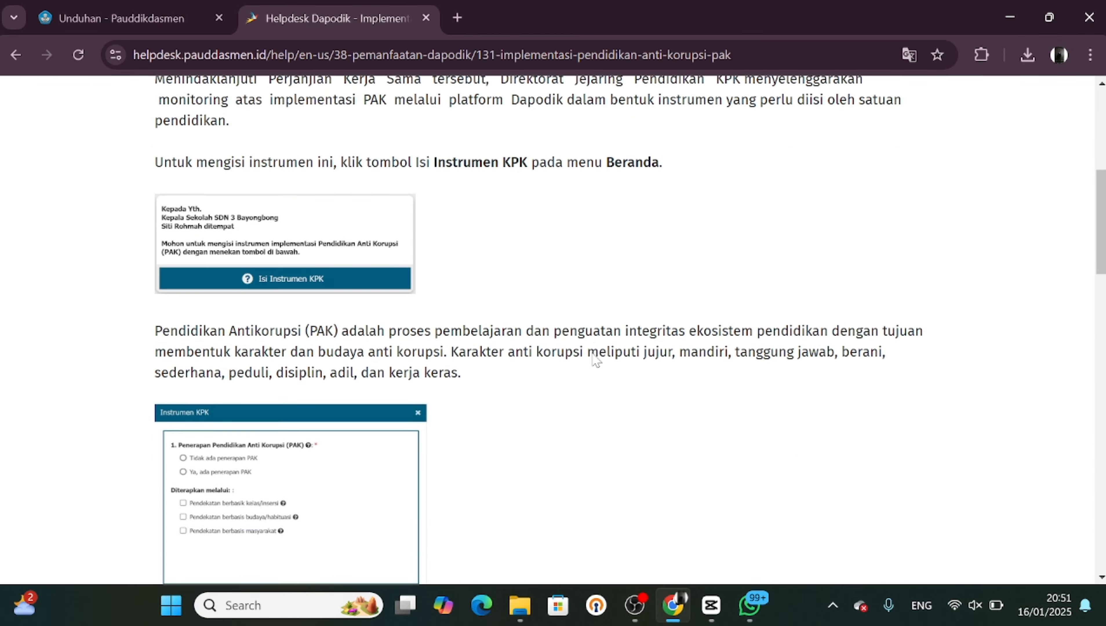
{"action": "scroll", "coordinate": [595, 360], "scroll_direction": "down", "scroll_amount": 3}
{"action": "scroll", "coordinate": [595, 360], "scroll_direction": "up", "scroll_amount": 2}
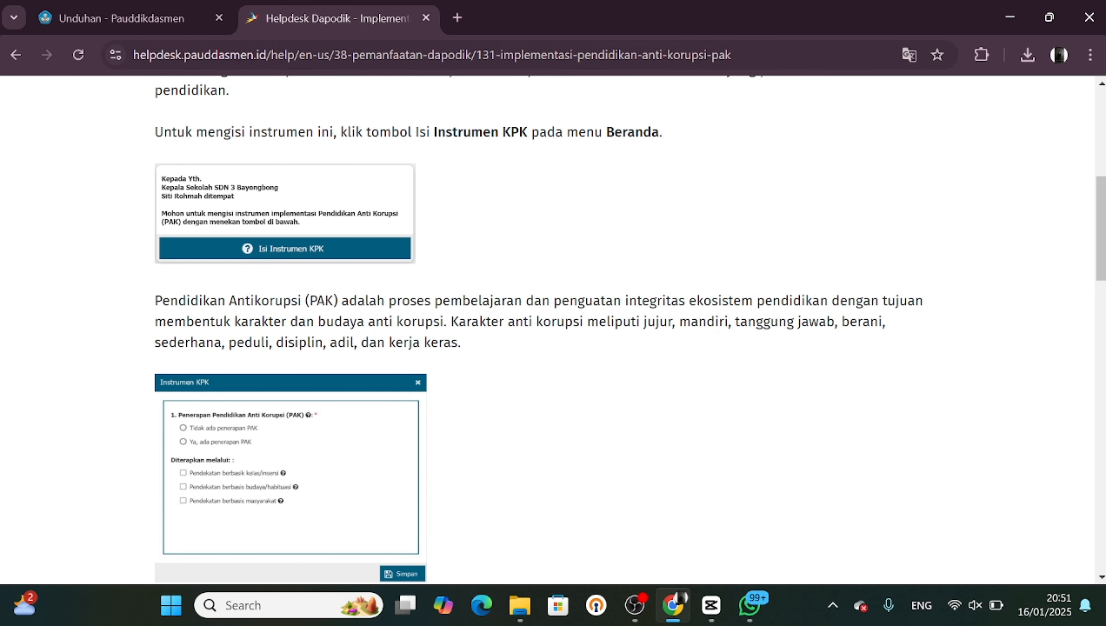
Copy the guide's address and open it in a new browser tab
{"action": "key", "text": "ctrl+l"}
{"action": "key", "text": "BackSpace"}
{"action": "key", "text": "ctrl+c"}
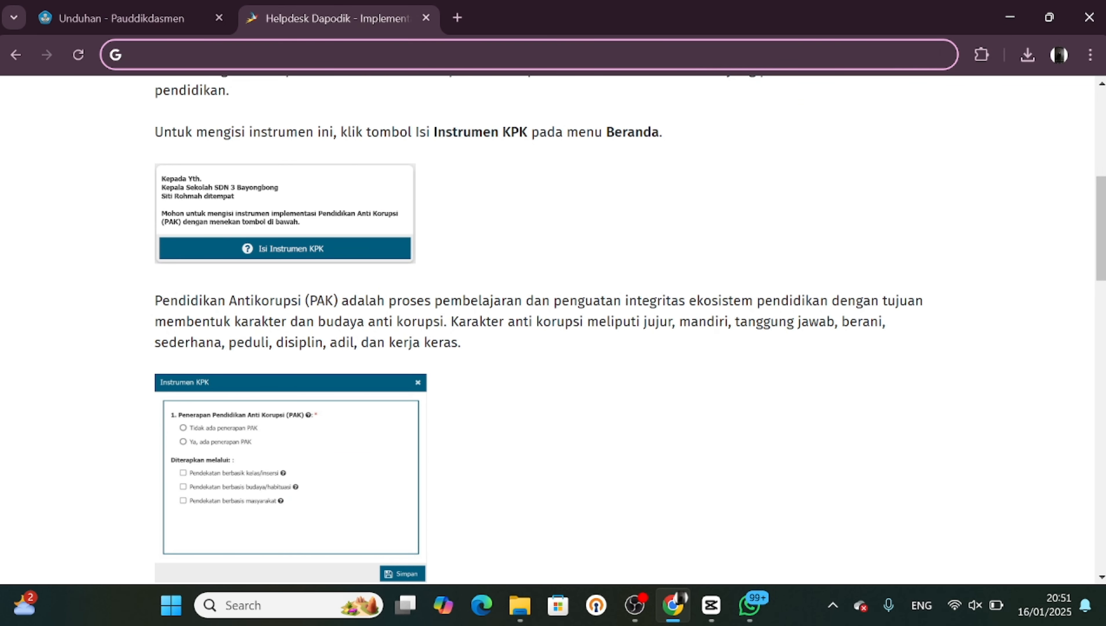
{"action": "left_click", "coordinate": [458, 20]}
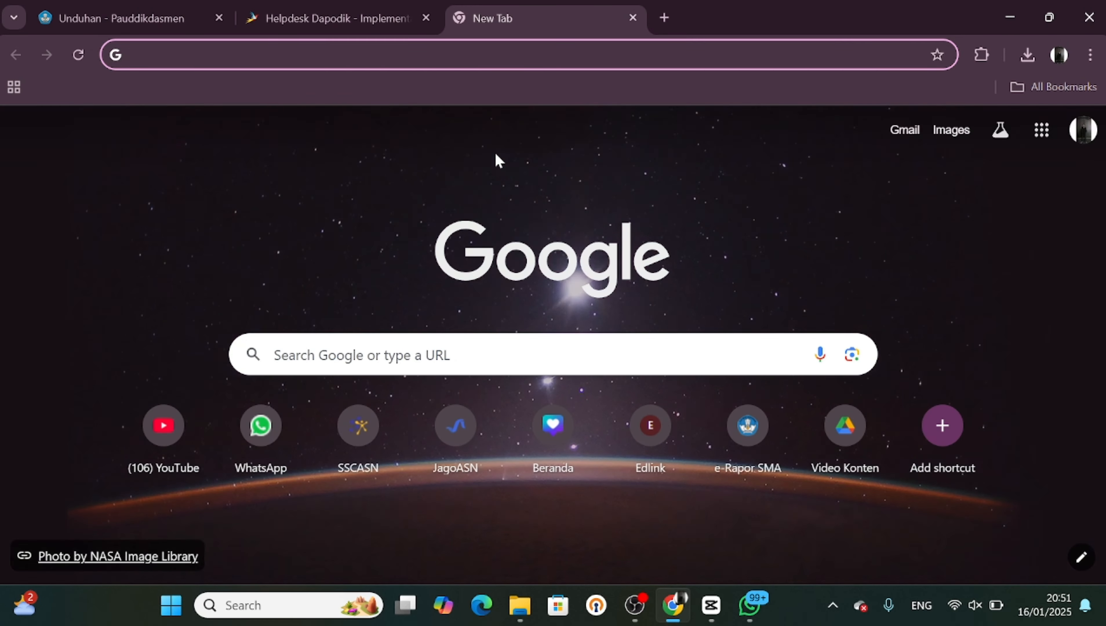
{"action": "key", "text": "ctrl+v"}
{"action": "key", "text": "Return"}
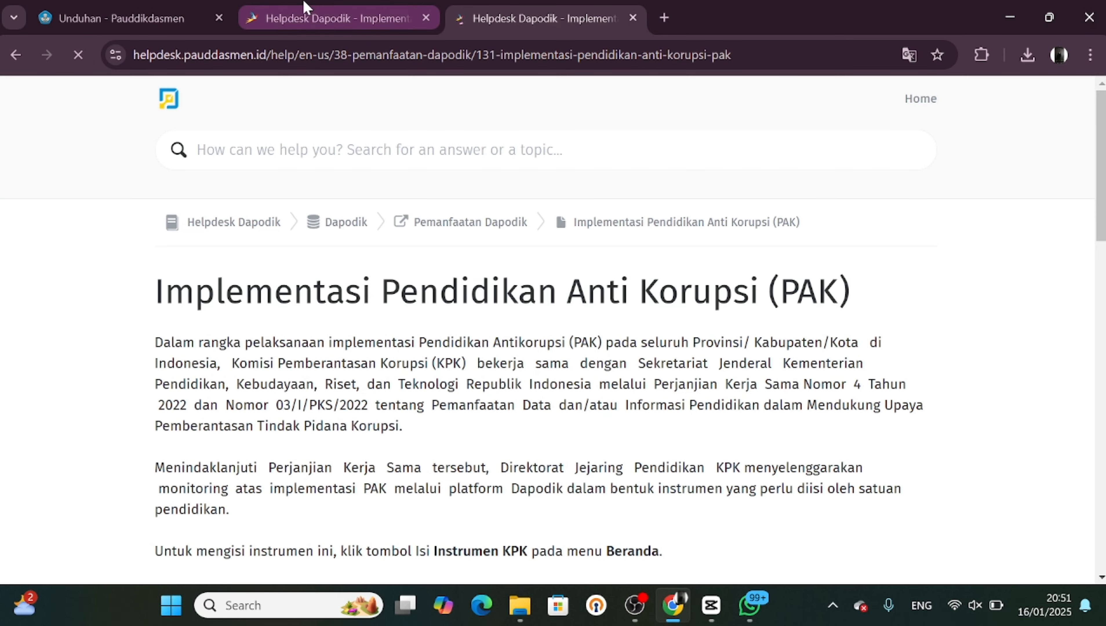
Return the original tab to the Dapodik dashboard and close the welcome and central message dialogs
{"action": "left_click", "coordinate": [307, 9]}
{"action": "left_click", "coordinate": [15, 56]}
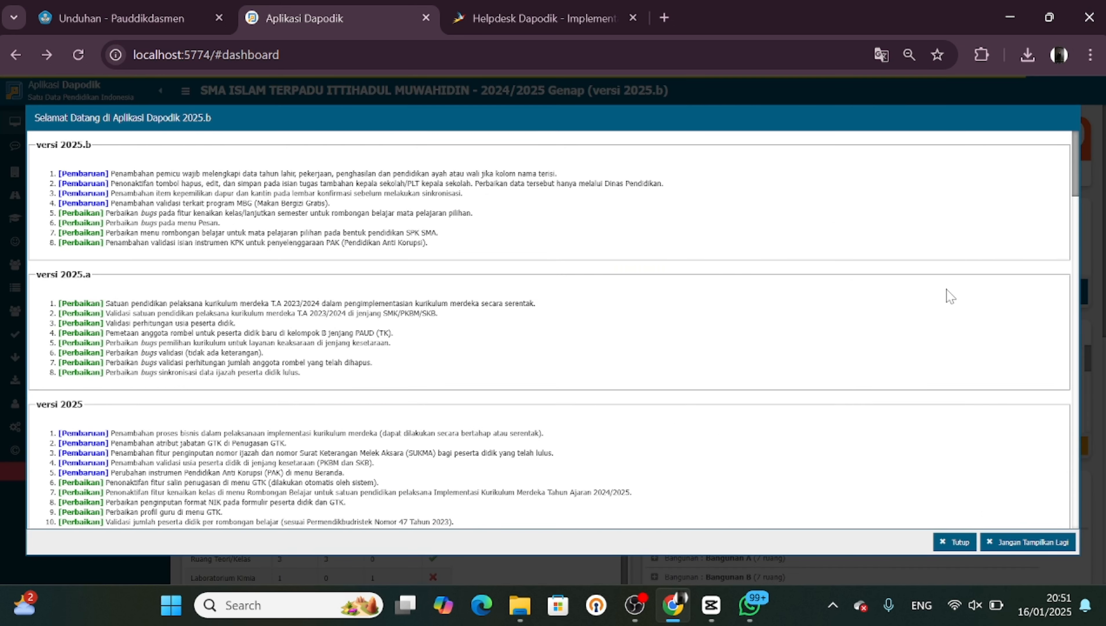
{"action": "left_click", "coordinate": [946, 543]}
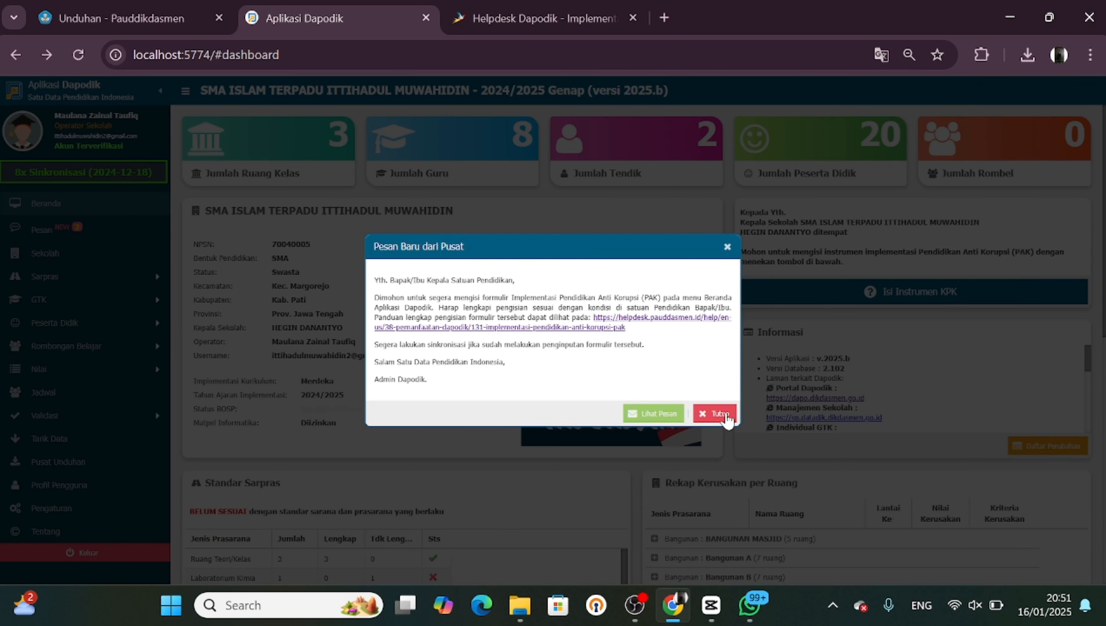
{"action": "left_click", "coordinate": [725, 414]}
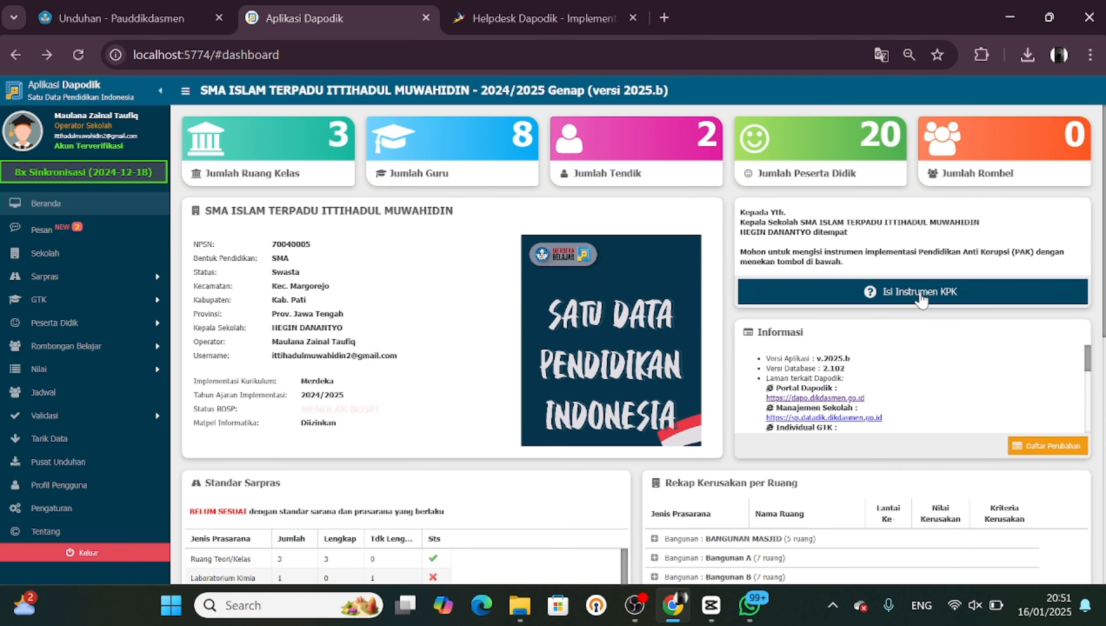
Fill in the KPK instrument with "Ya, ada penerapan PAK", tick all three approaches, and save it
{"action": "left_click", "coordinate": [919, 294]}
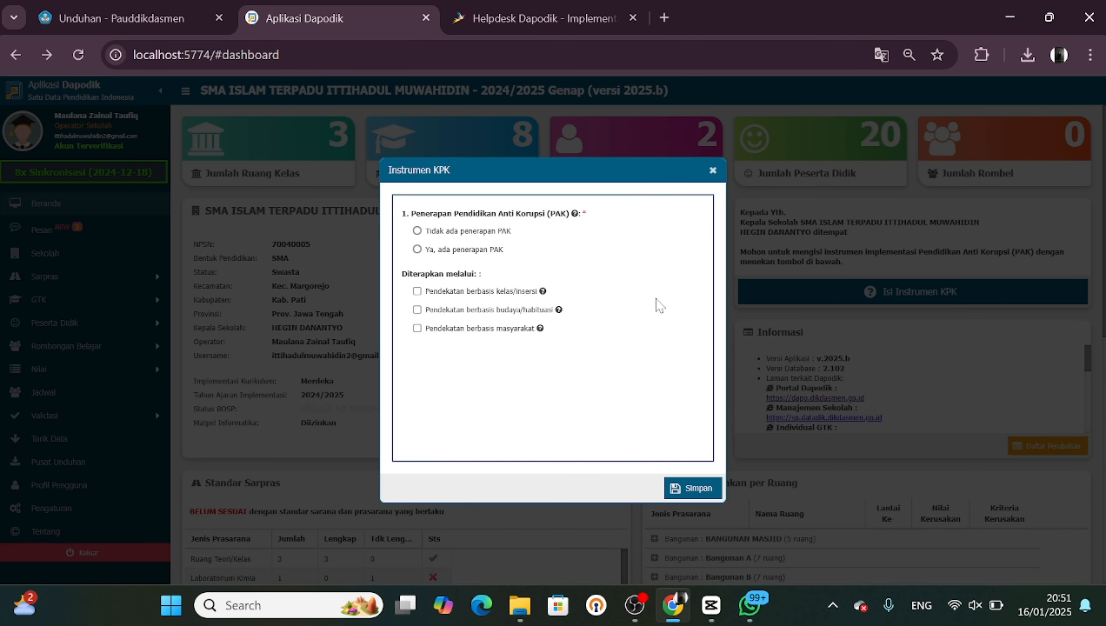
{"action": "left_click", "coordinate": [712, 170]}
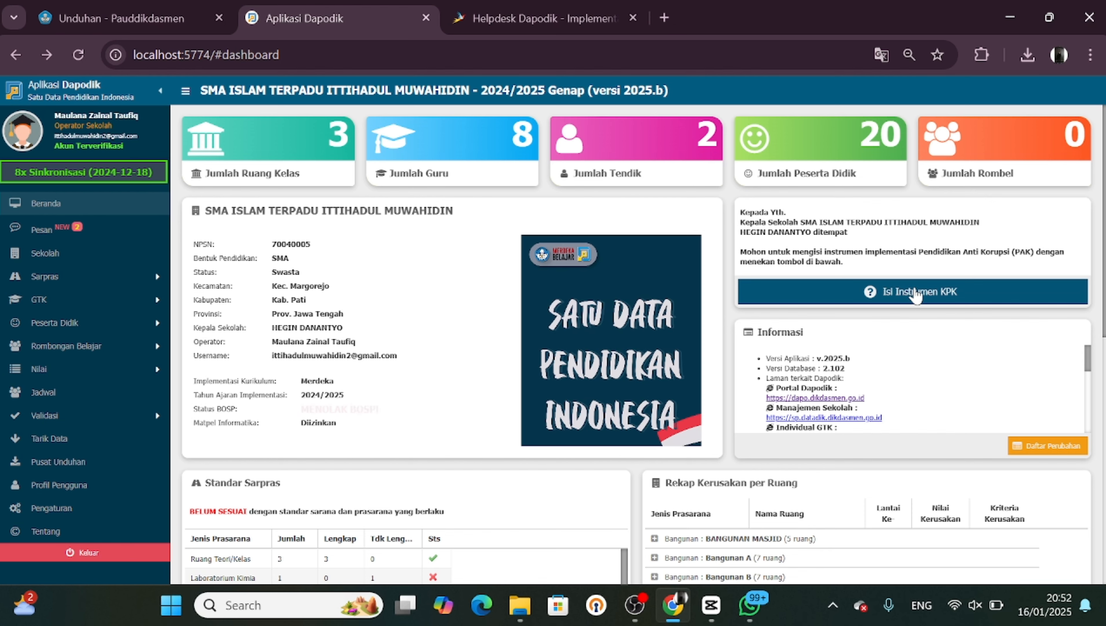
{"action": "left_click", "coordinate": [915, 294]}
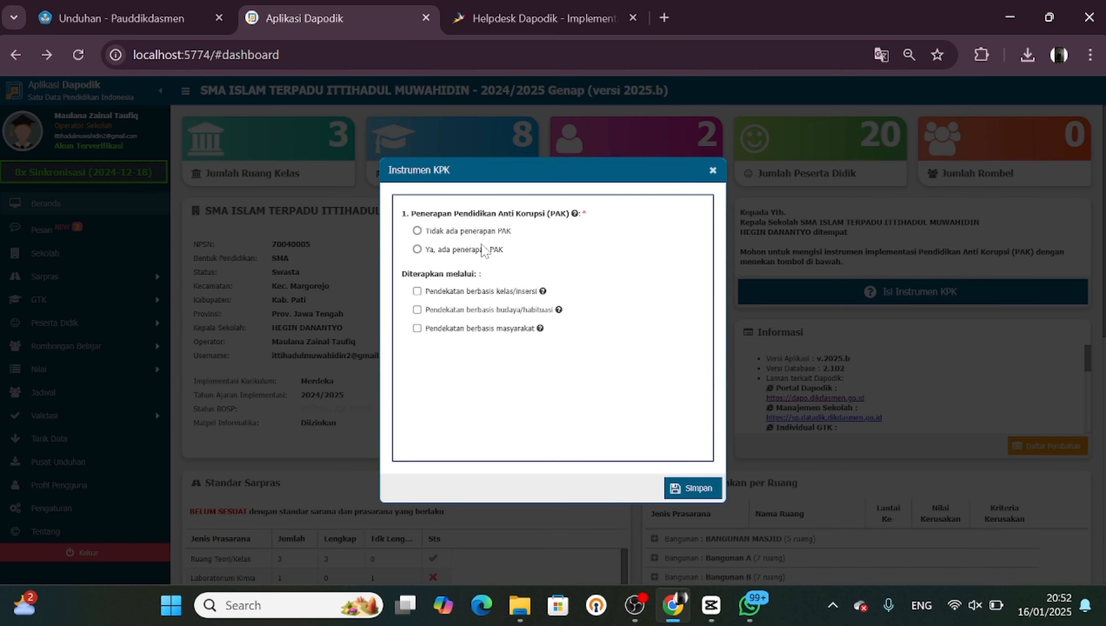
{"action": "mouse_move", "coordinate": [547, 233]}
{"action": "left_click", "coordinate": [418, 250]}
{"action": "left_click", "coordinate": [418, 291]}
{"action": "left_click", "coordinate": [417, 310]}
{"action": "left_click", "coordinate": [417, 328]}
{"action": "left_click", "coordinate": [706, 488]}
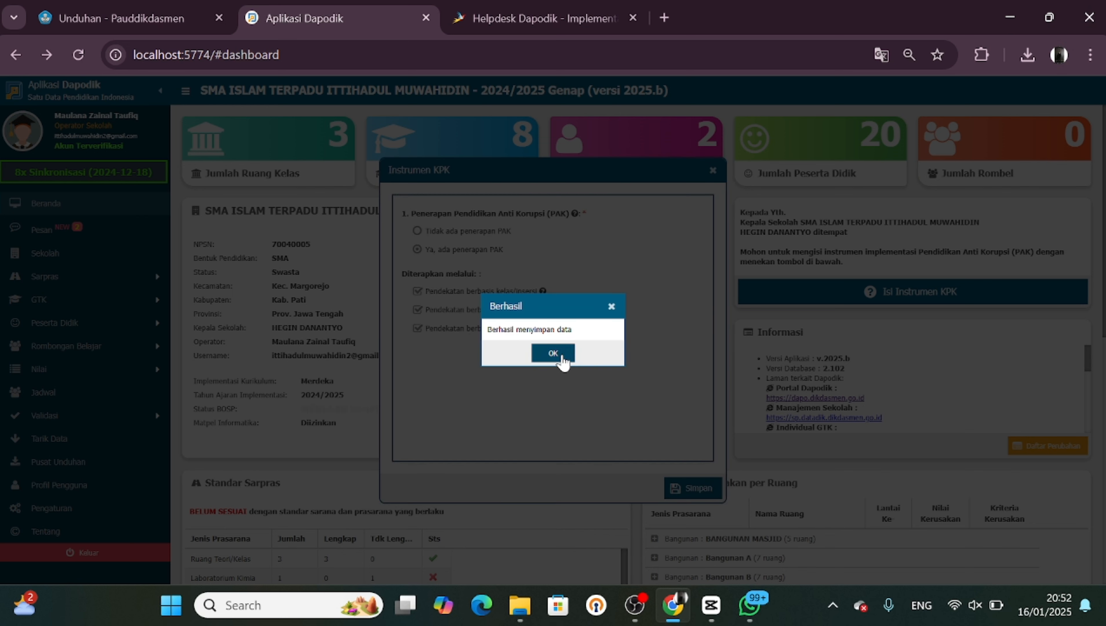
{"action": "left_click", "coordinate": [563, 354]}
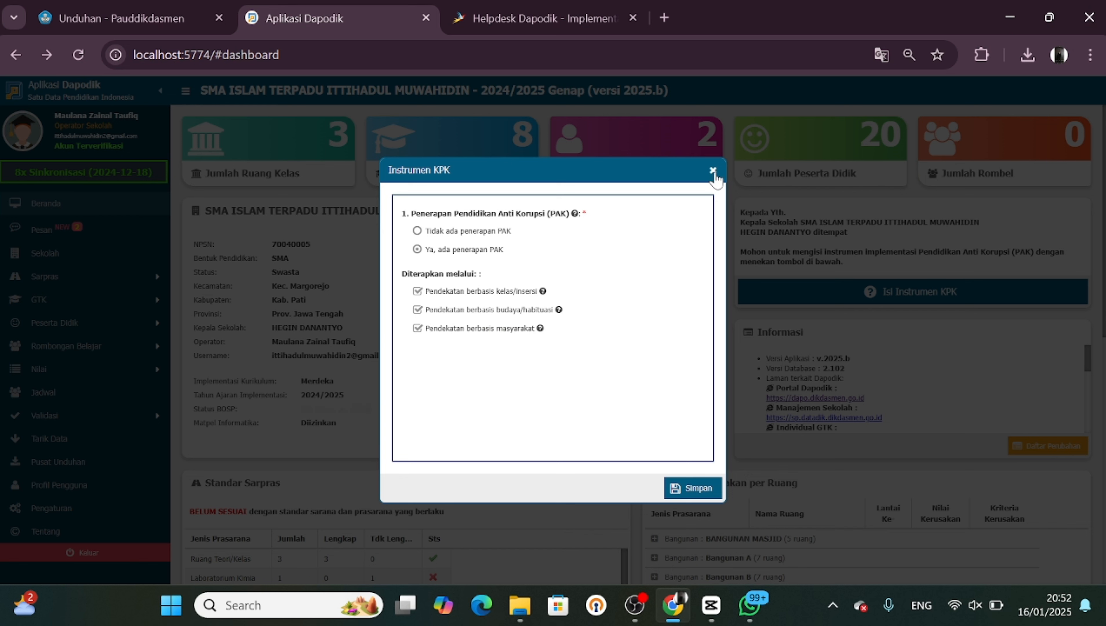
Save the KPK instrument once more, acknowledge the confirmation, and close the instrument dialog
{"action": "left_click", "coordinate": [706, 488]}
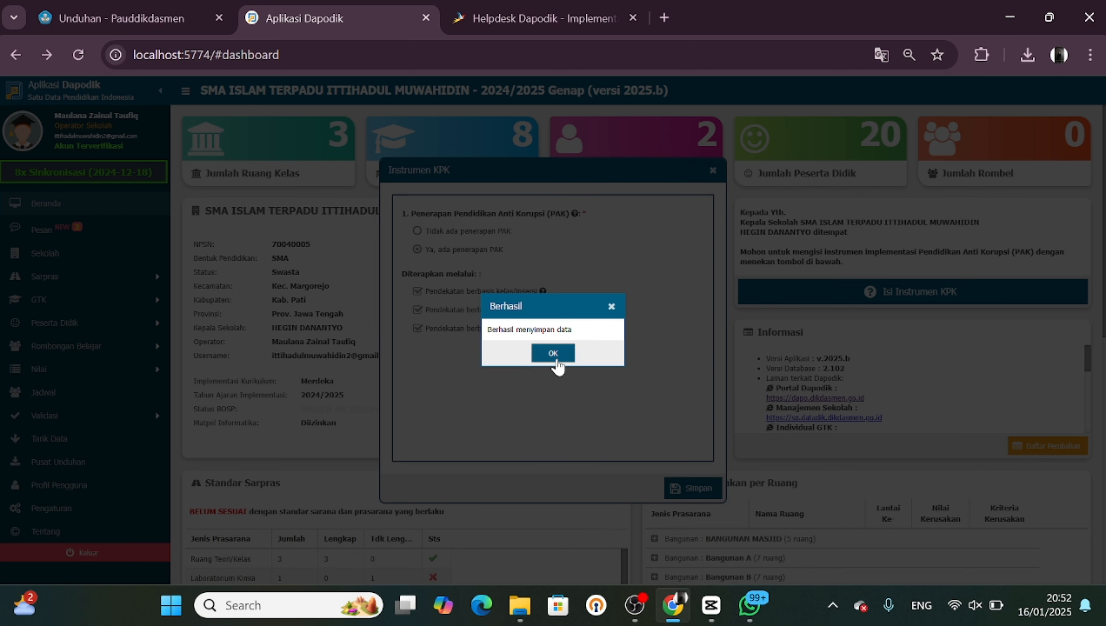
{"action": "left_click", "coordinate": [556, 354]}
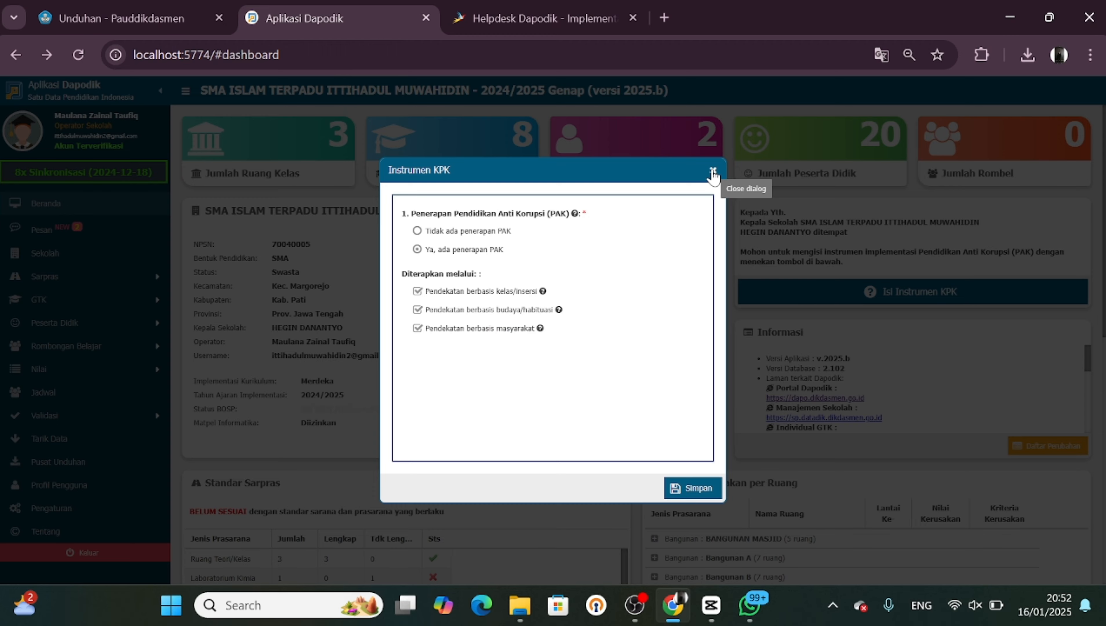
{"action": "left_click", "coordinate": [713, 171]}
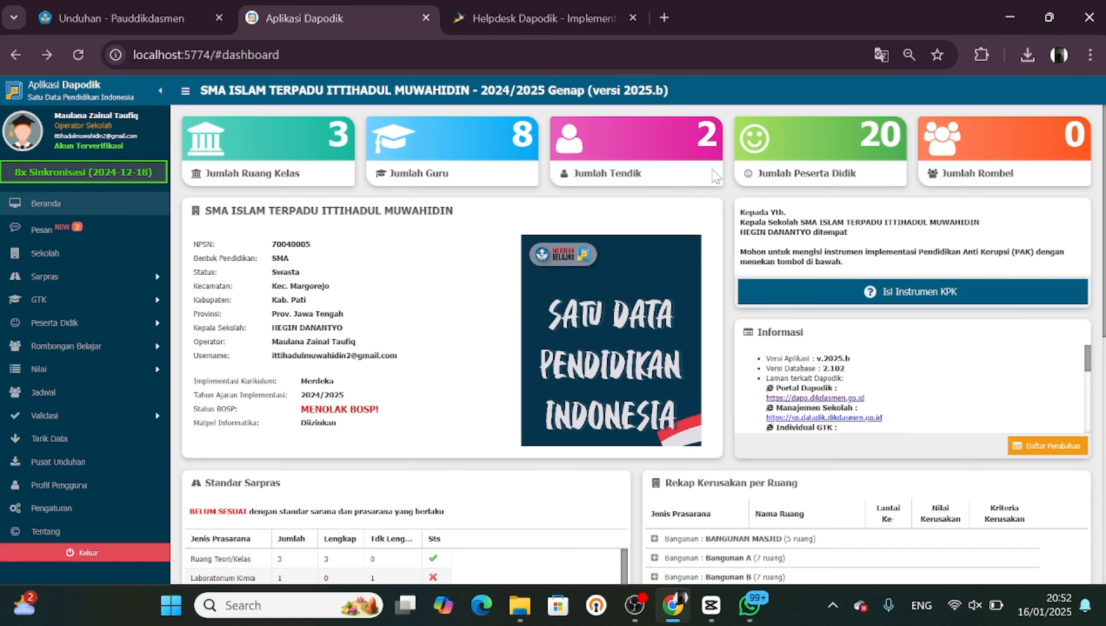
Reload the Dapodik dashboard and close the helpdesk guide tab
{"action": "left_click", "coordinate": [79, 55]}
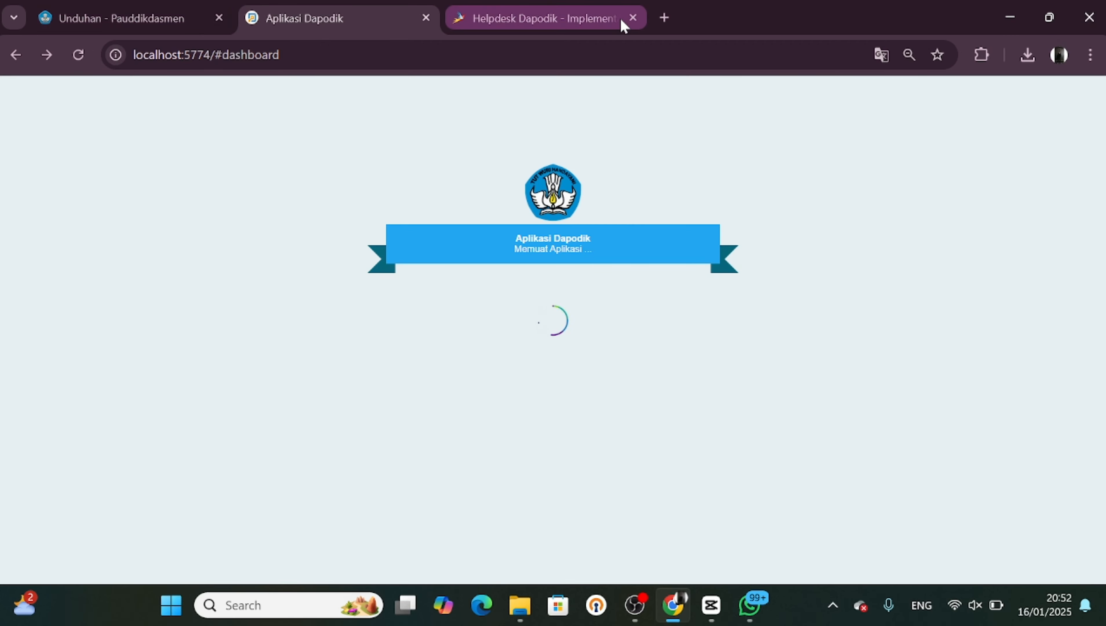
{"action": "left_click", "coordinate": [632, 18]}
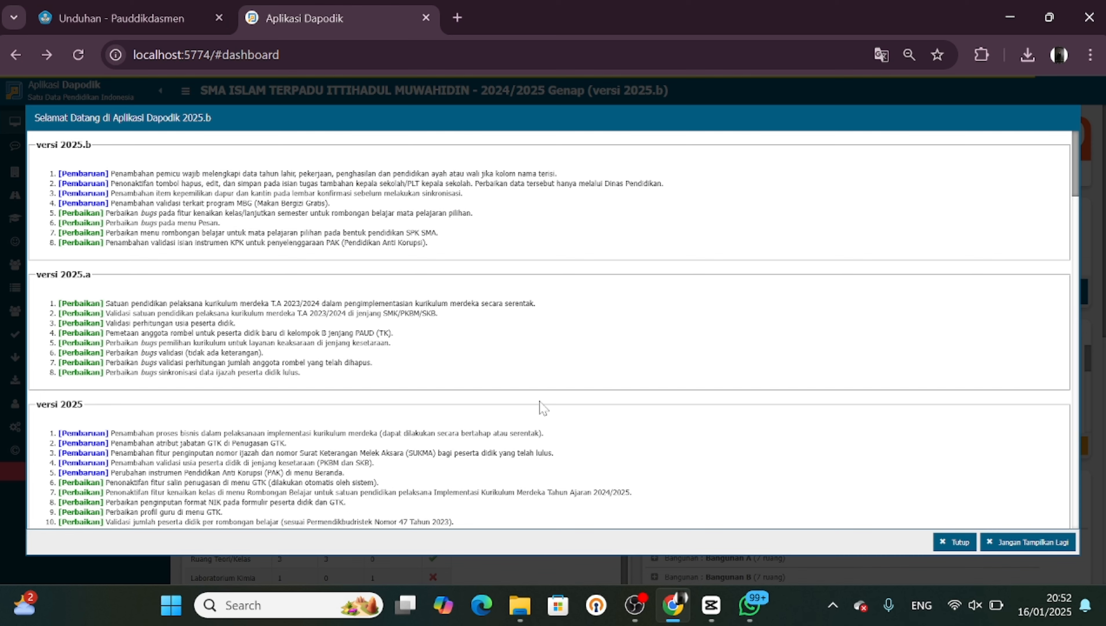
Close the welcome and central message dialogs and open the local validation page
{"action": "left_click", "coordinate": [946, 544]}
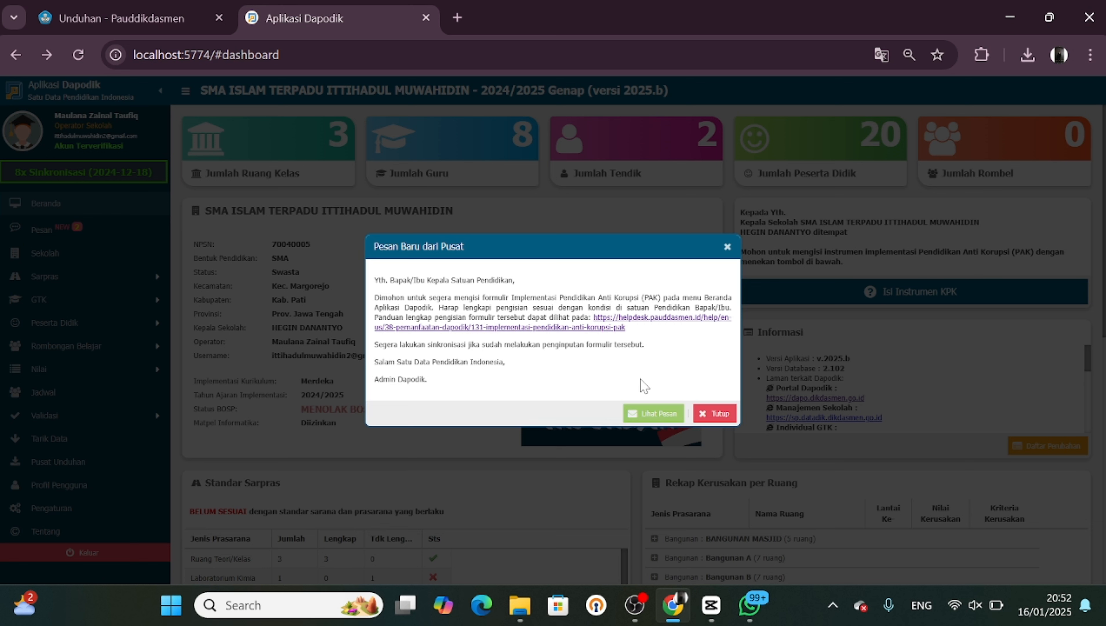
{"action": "left_click", "coordinate": [715, 413]}
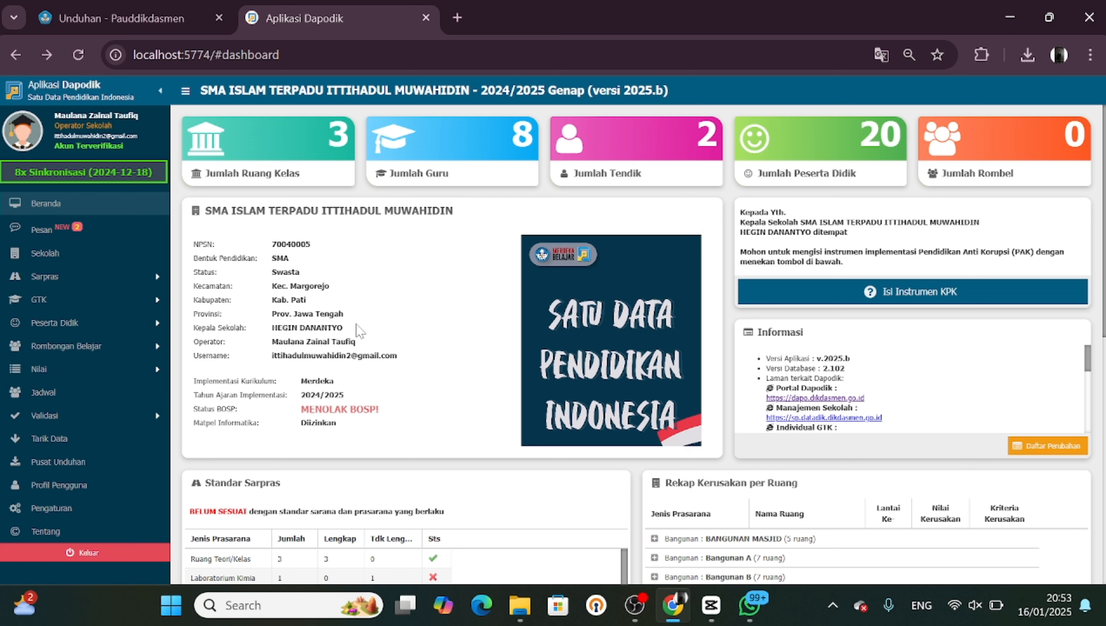
{"action": "left_click", "coordinate": [73, 413]}
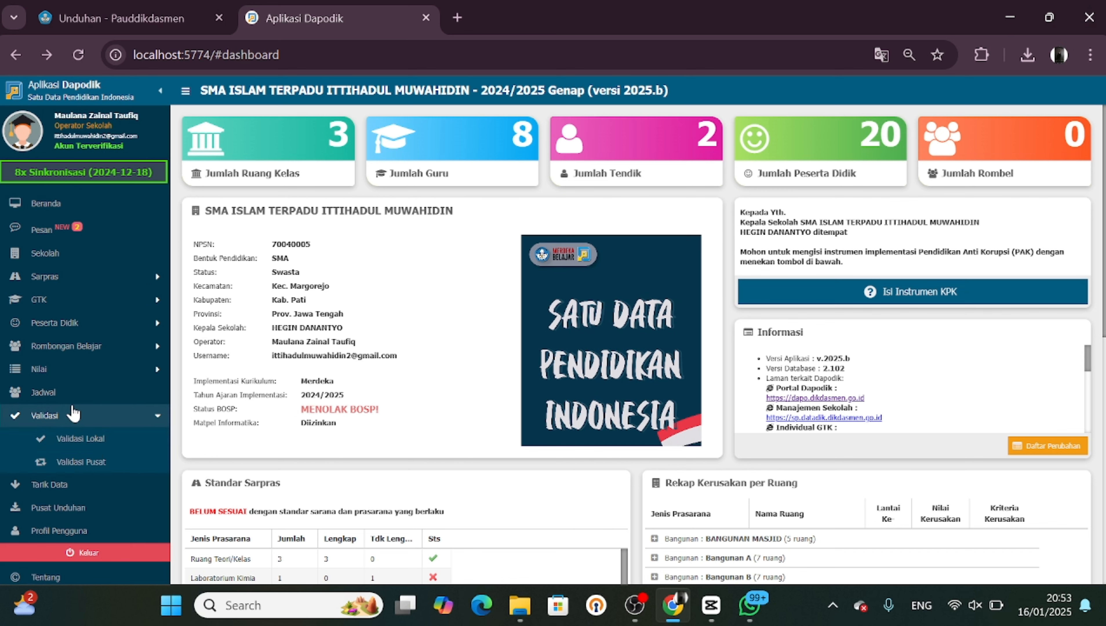
{"action": "left_click", "coordinate": [88, 439]}
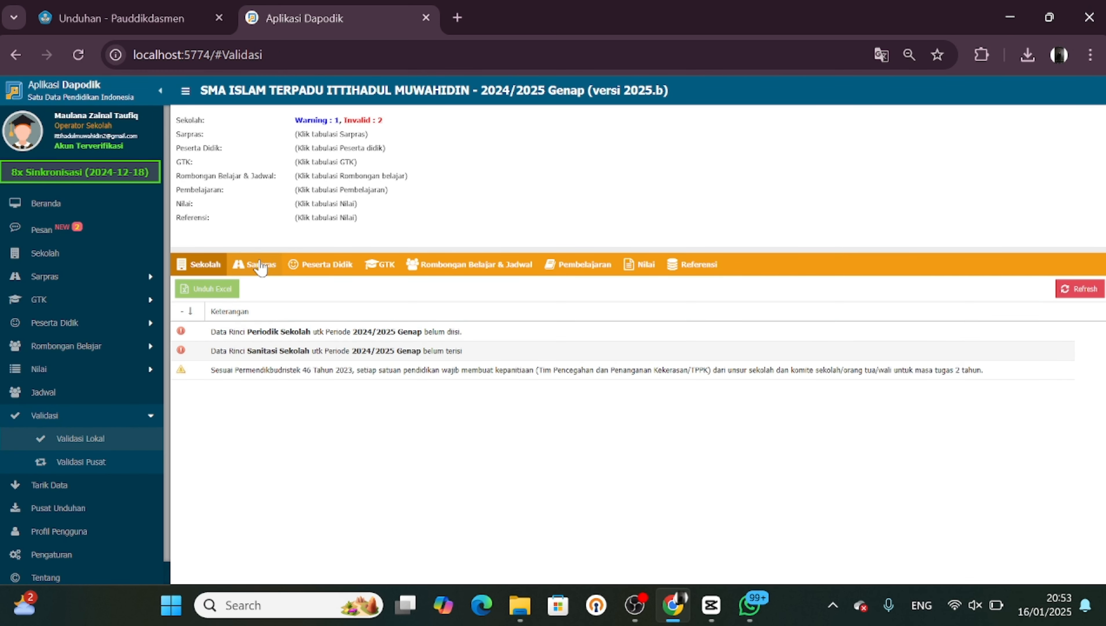
Review the local validation results in each category tab, ending on the school category
{"action": "left_click", "coordinate": [258, 265]}
{"action": "left_click", "coordinate": [312, 264]}
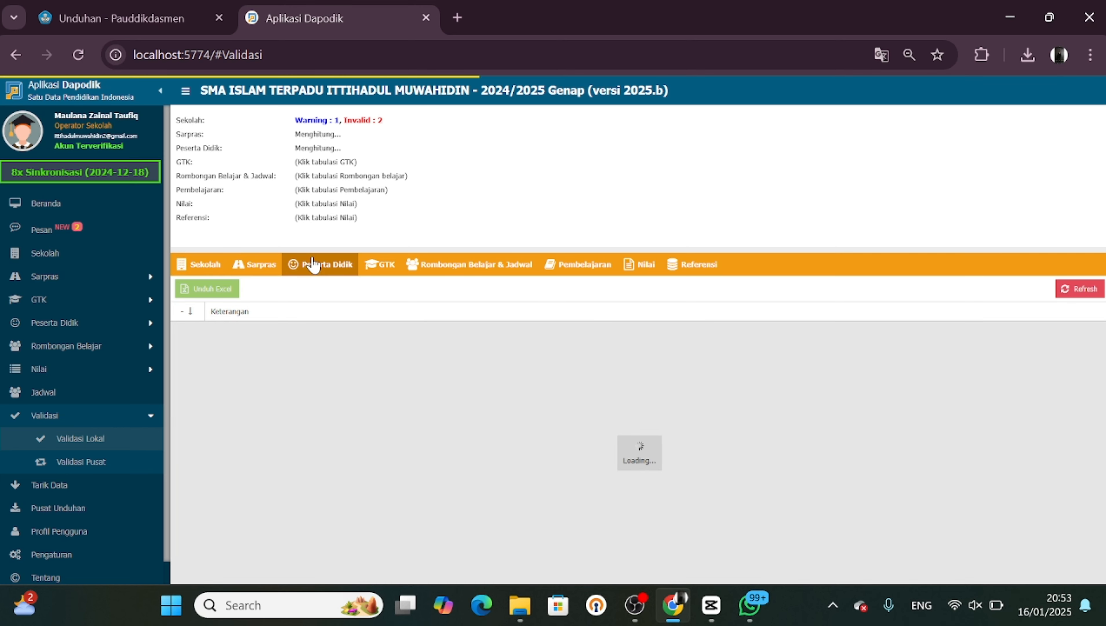
{"action": "left_click", "coordinate": [383, 274]}
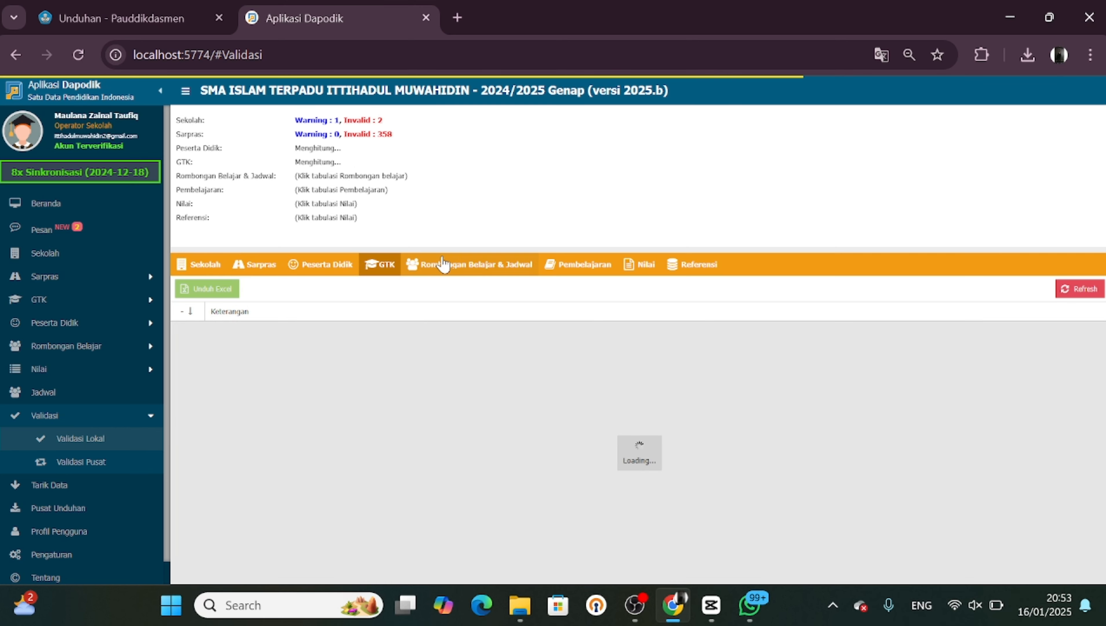
{"action": "left_click", "coordinate": [444, 264]}
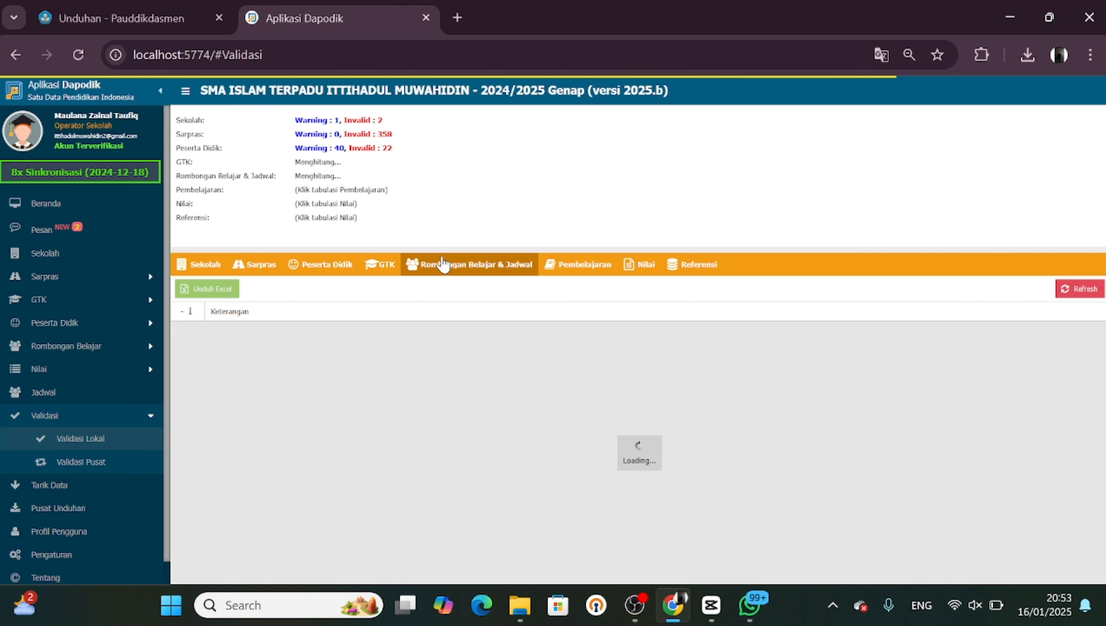
{"action": "left_click", "coordinate": [591, 271]}
{"action": "left_click", "coordinate": [633, 266]}
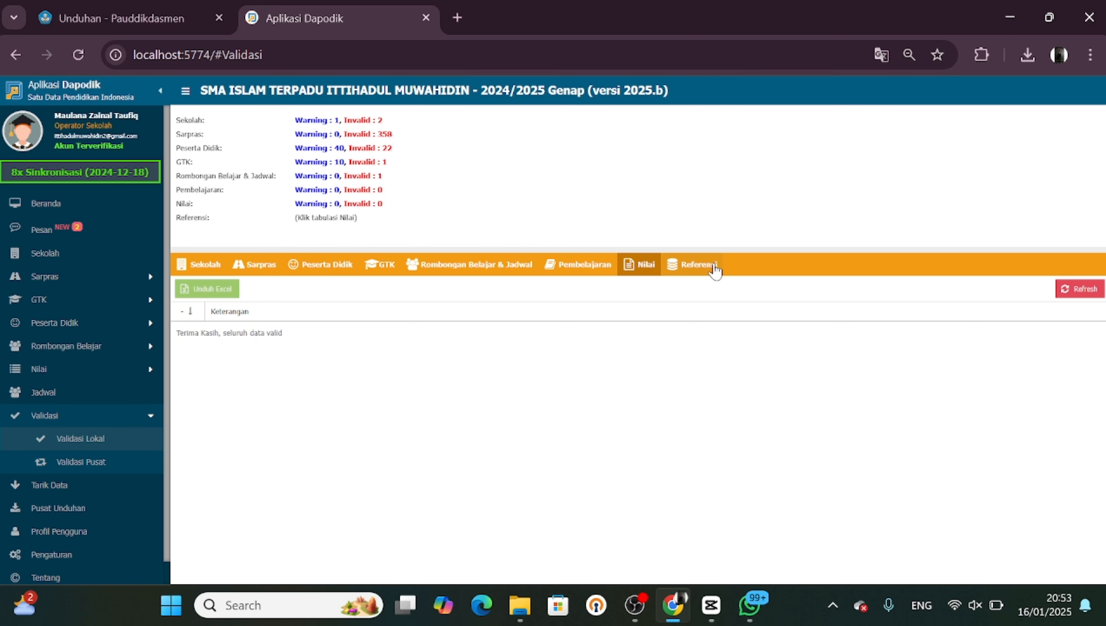
{"action": "left_click", "coordinate": [700, 266]}
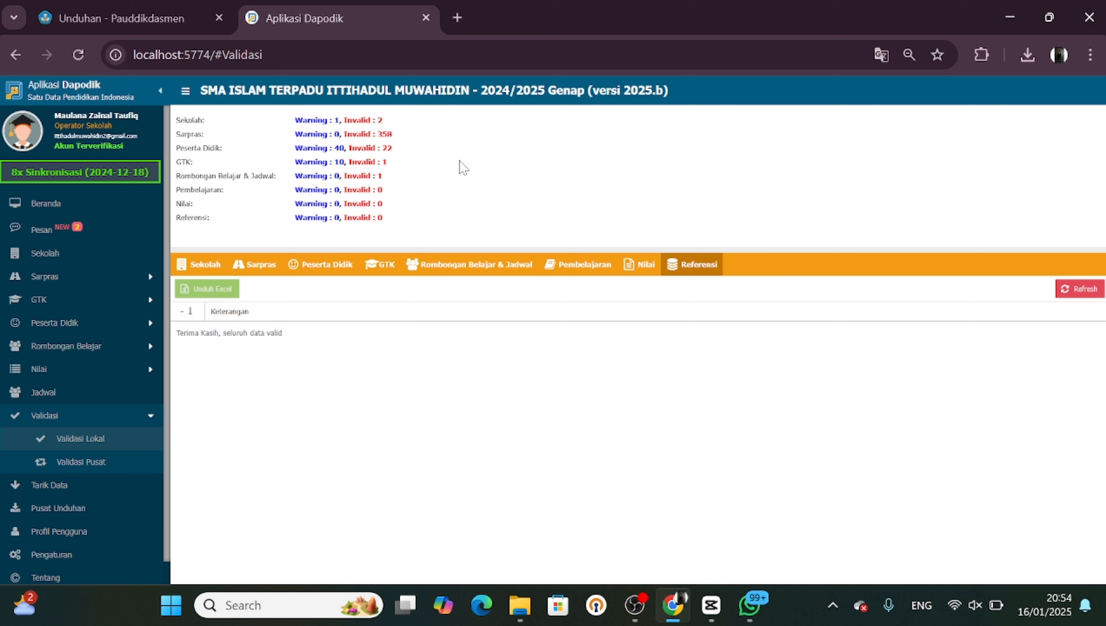
{"action": "scroll", "coordinate": [83, 474], "scroll_direction": "down", "scroll_amount": 1}
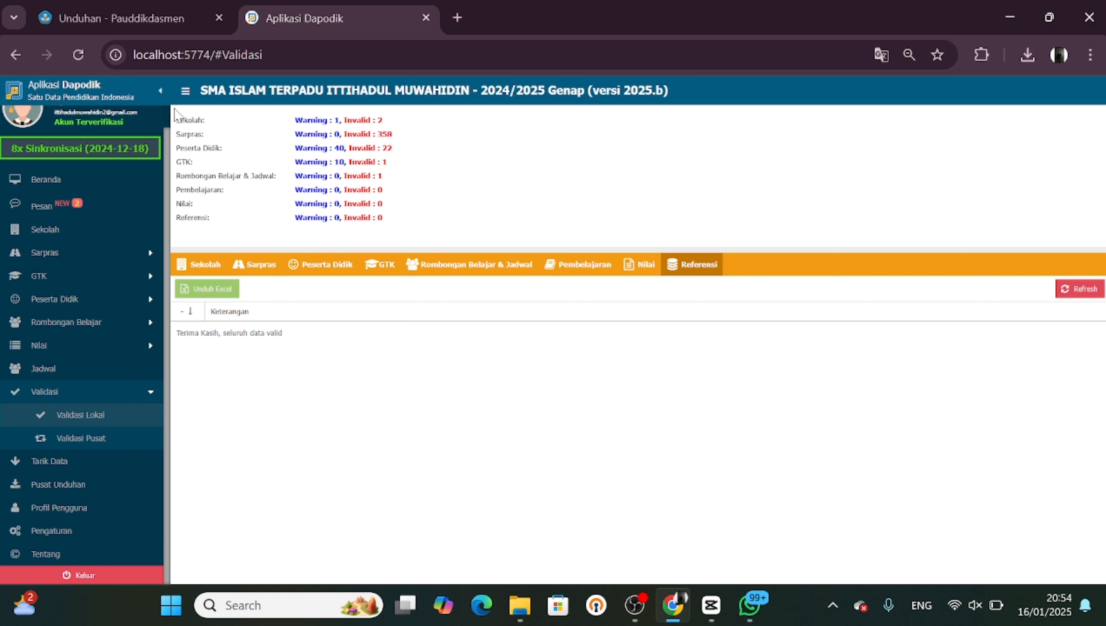
{"action": "left_click", "coordinate": [201, 269]}
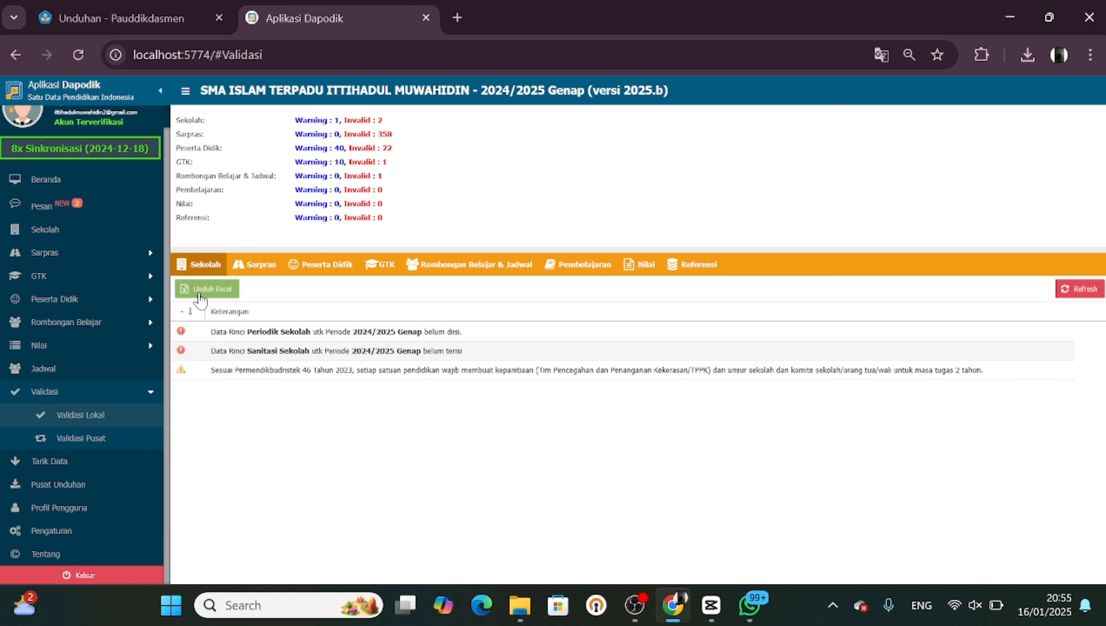
Open the school data page and set the periodic operating time to Sehari Penuh/6 hari
{"action": "left_click", "coordinate": [47, 231]}
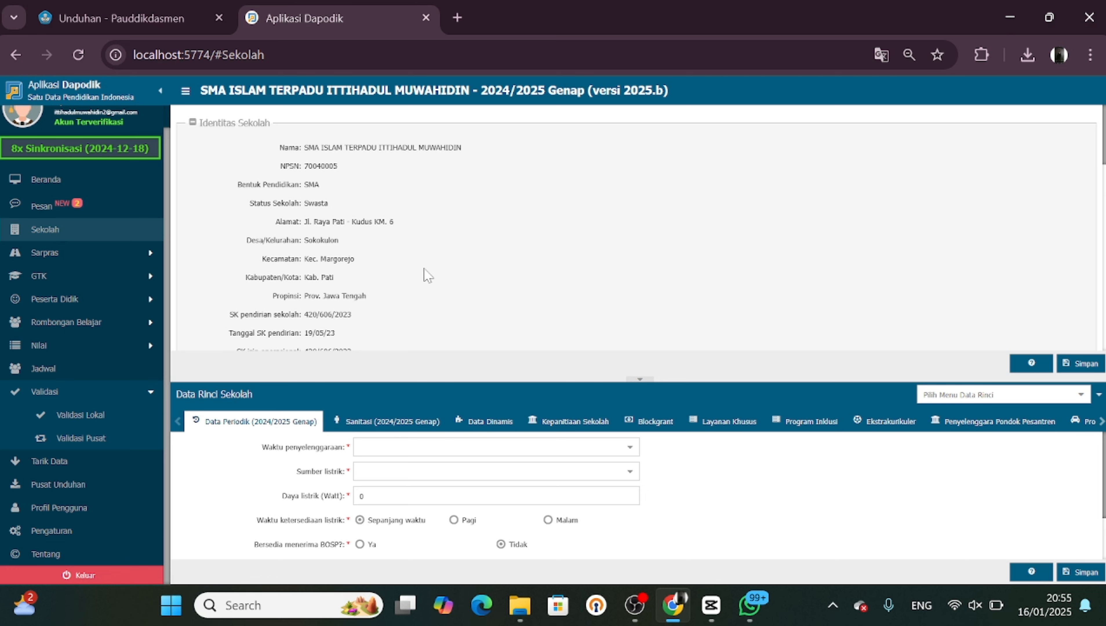
{"action": "scroll", "coordinate": [426, 275], "scroll_direction": "down", "scroll_amount": 15}
{"action": "scroll", "coordinate": [426, 275], "scroll_direction": "up", "scroll_amount": 4}
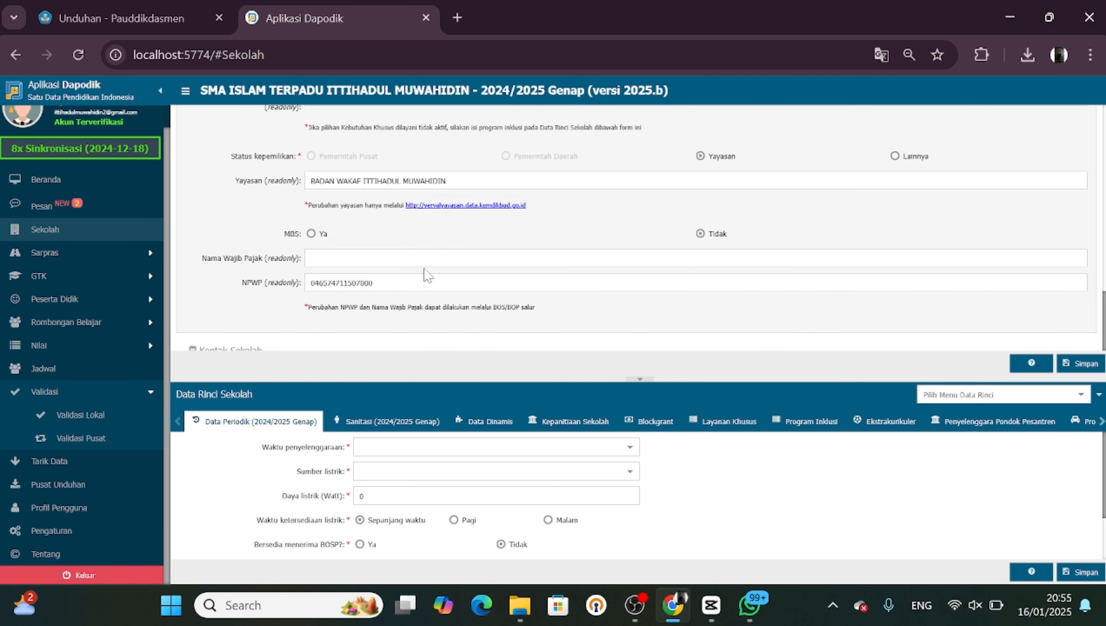
{"action": "scroll", "coordinate": [425, 275], "scroll_direction": "up", "scroll_amount": 10}
{"action": "scroll", "coordinate": [484, 265], "scroll_direction": "down", "scroll_amount": 3}
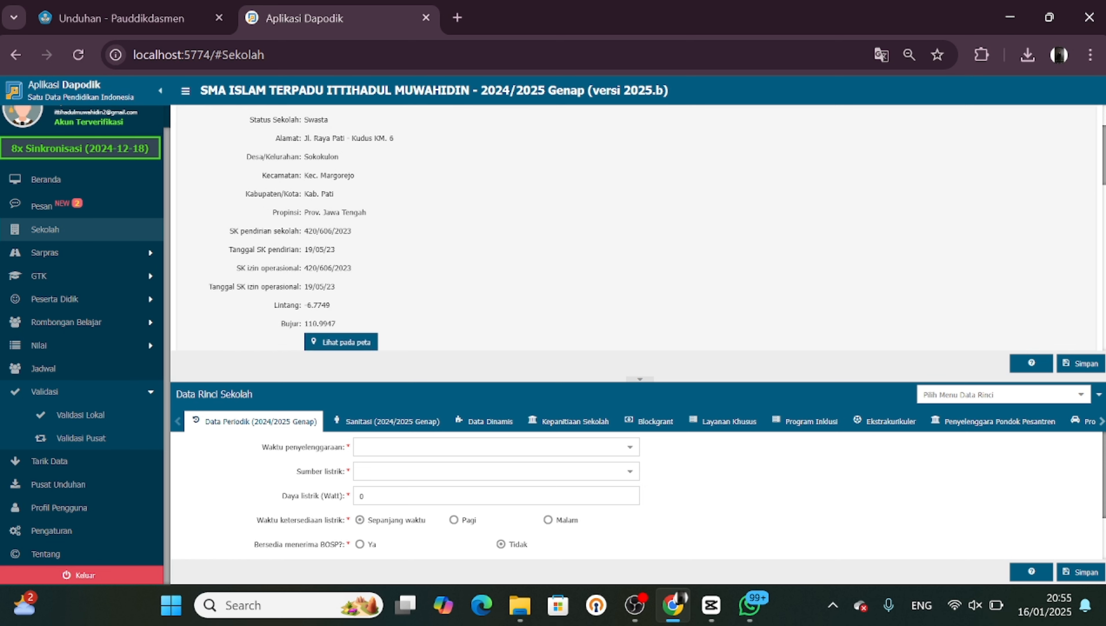
{"action": "scroll", "coordinate": [484, 265], "scroll_direction": "up", "scroll_amount": 3}
{"action": "scroll", "coordinate": [724, 516], "scroll_direction": "down", "scroll_amount": 2}
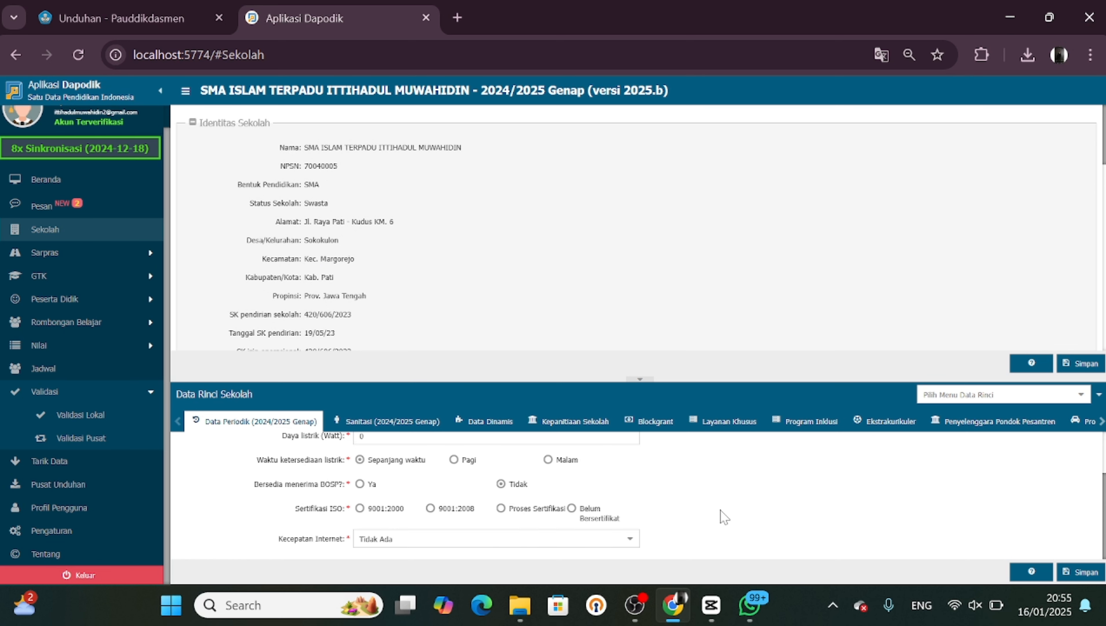
{"action": "scroll", "coordinate": [724, 516], "scroll_direction": "up", "scroll_amount": 2}
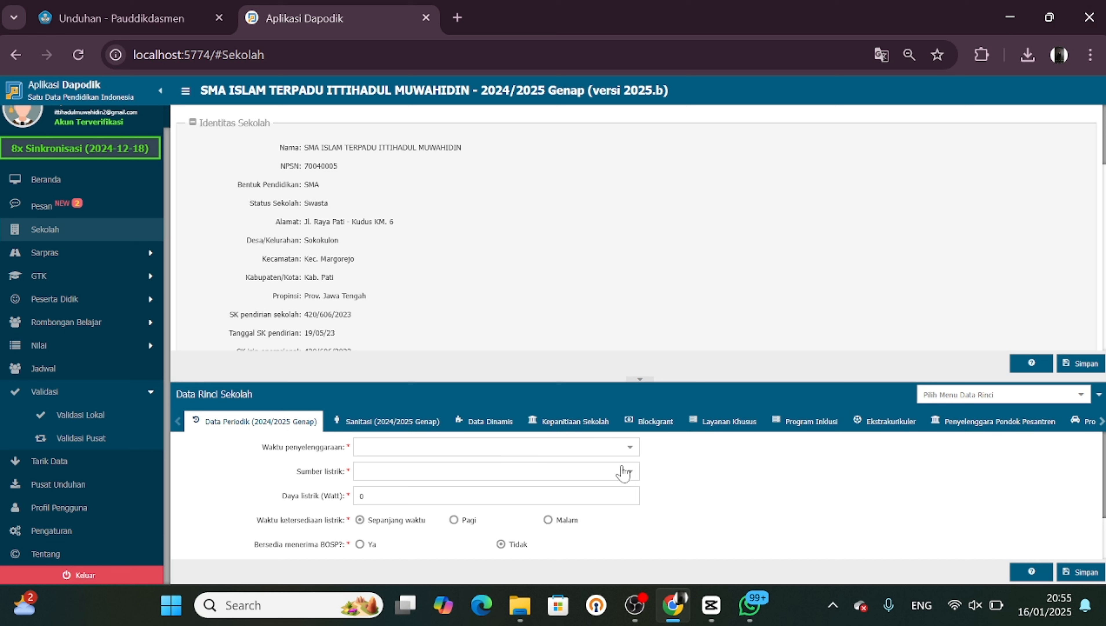
{"action": "left_click", "coordinate": [631, 448]}
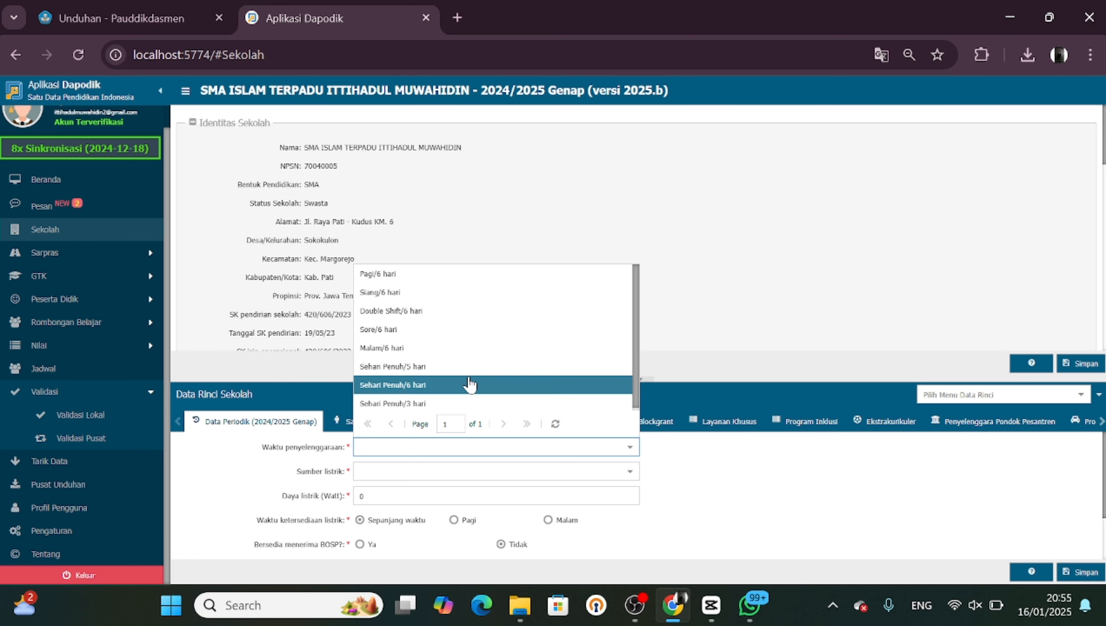
{"action": "left_click", "coordinate": [469, 384]}
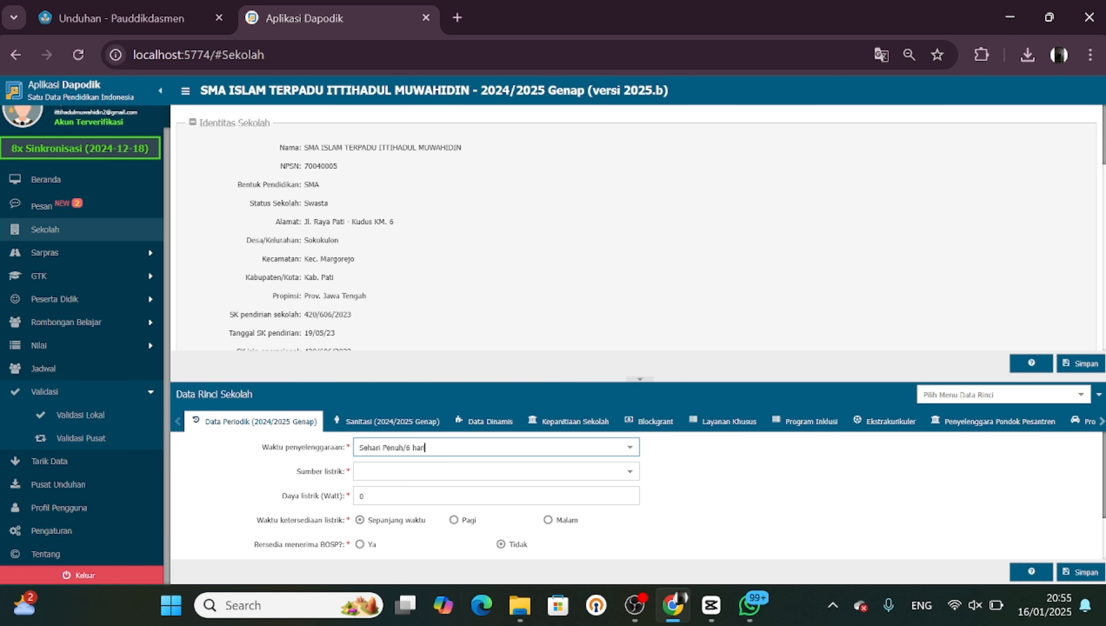
Set the electricity source to PLN and the electrical power to 11000 watts
{"action": "left_click", "coordinate": [628, 478]}
{"action": "left_click", "coordinate": [628, 479]}
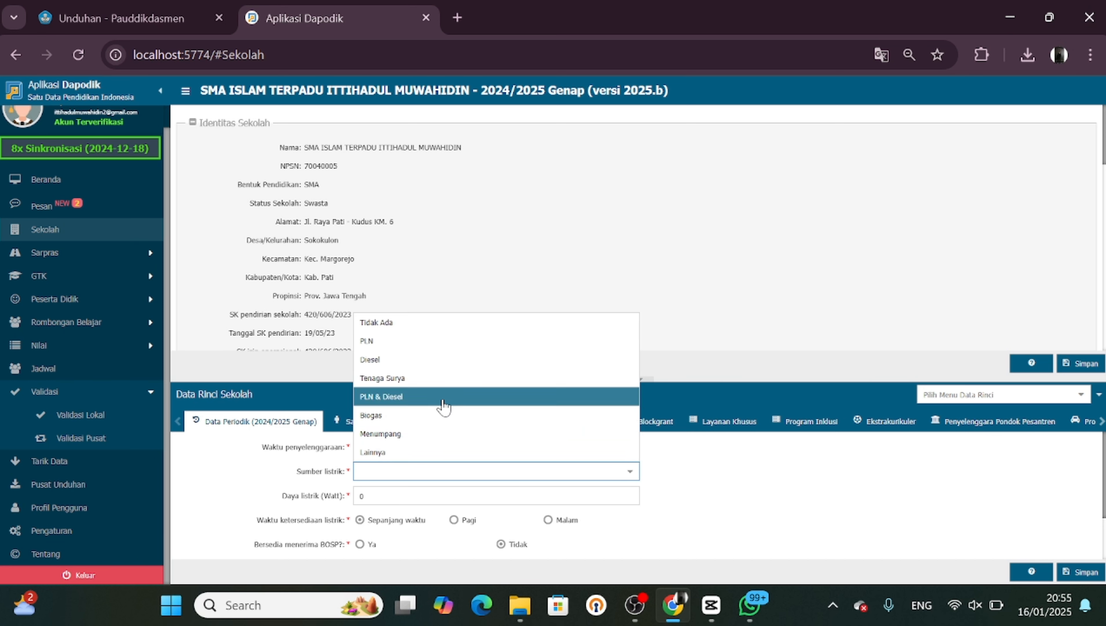
{"action": "left_click", "coordinate": [446, 342]}
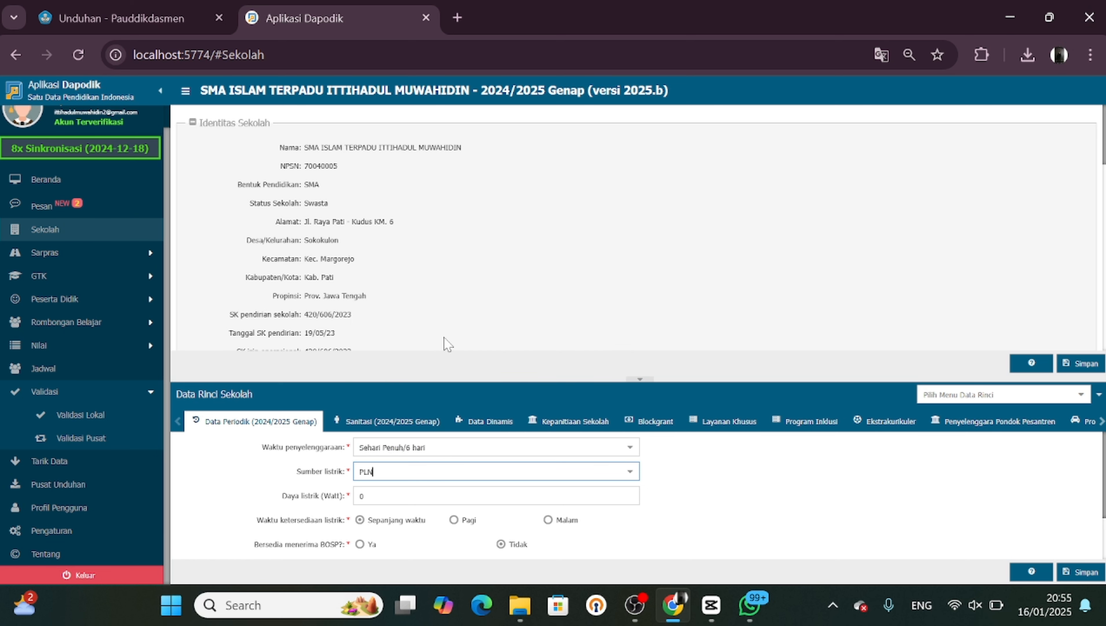
{"action": "scroll", "coordinate": [663, 472], "scroll_direction": "down", "scroll_amount": 1}
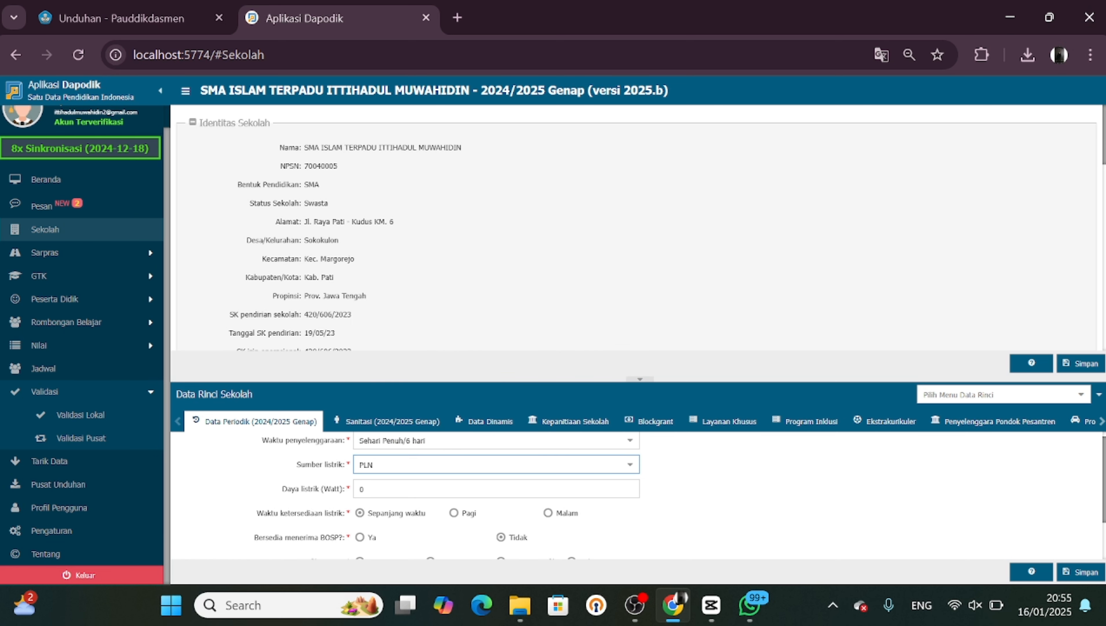
{"action": "left_click", "coordinate": [432, 486]}
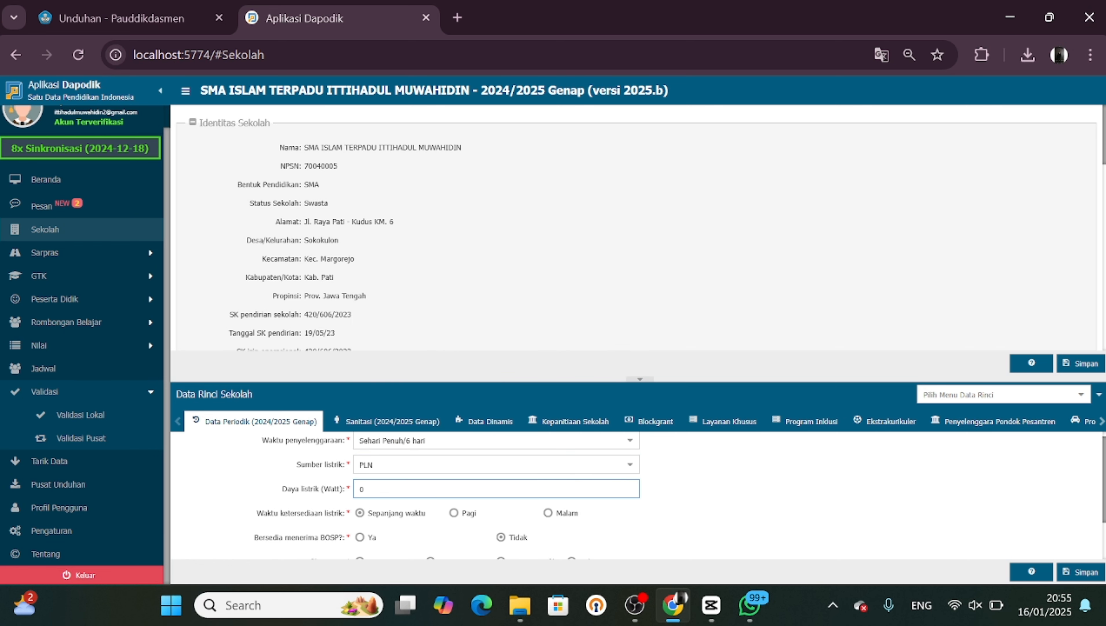
{"action": "left_click_drag", "start_coordinate": [366, 488], "coordinate": [330, 482]}
Set ISO certification to Belum Bersertifikat and internet speed to 200 Mb, then save the periodic data
{"action": "scroll", "coordinate": [733, 498], "scroll_direction": "down", "scroll_amount": 2}
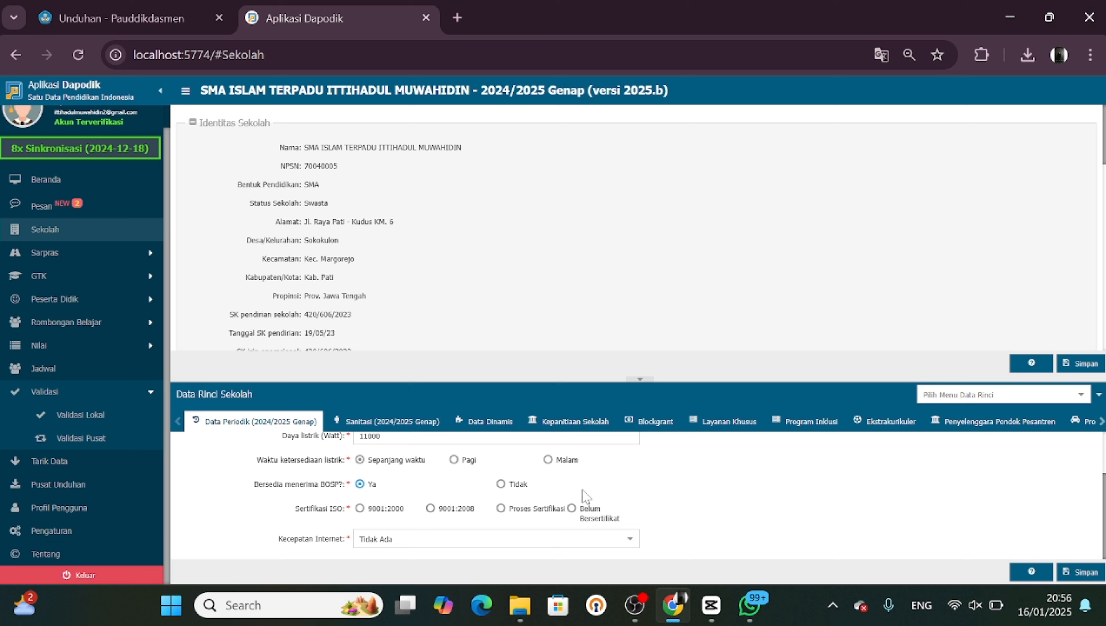
{"action": "left_click", "coordinate": [571, 510]}
{"action": "left_click", "coordinate": [635, 541]}
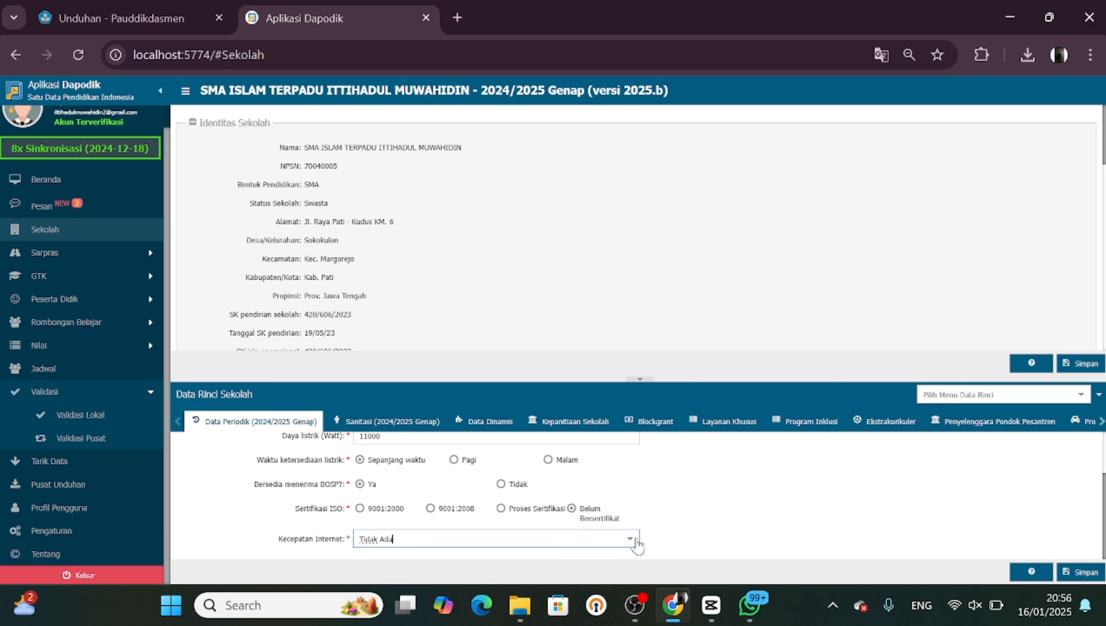
{"action": "left_click", "coordinate": [635, 542]}
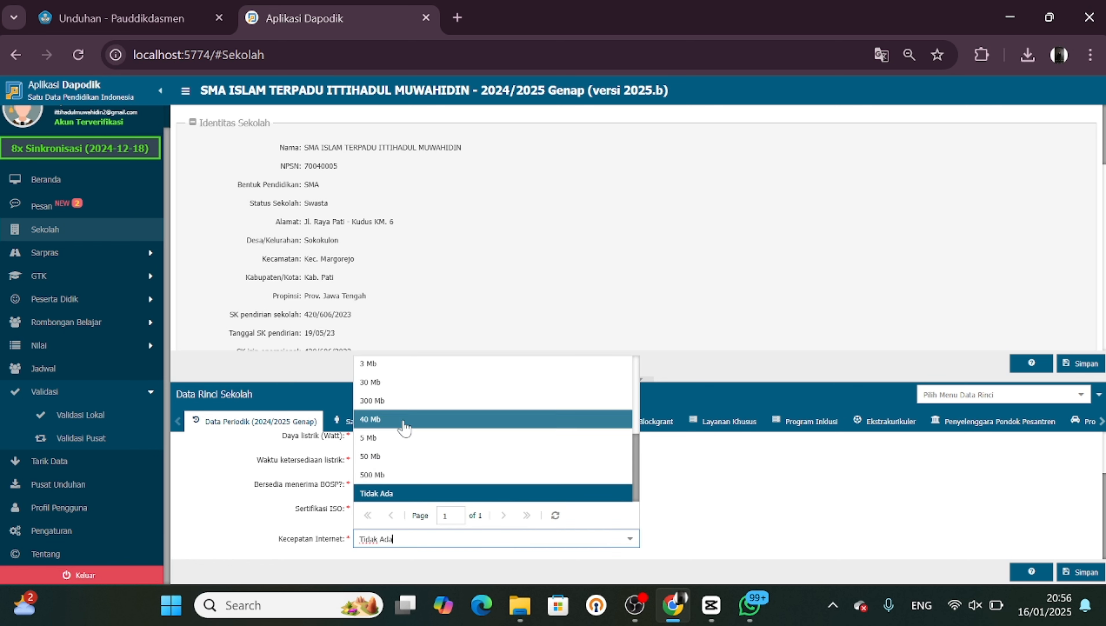
{"action": "scroll", "coordinate": [399, 400], "scroll_direction": "up", "scroll_amount": 3}
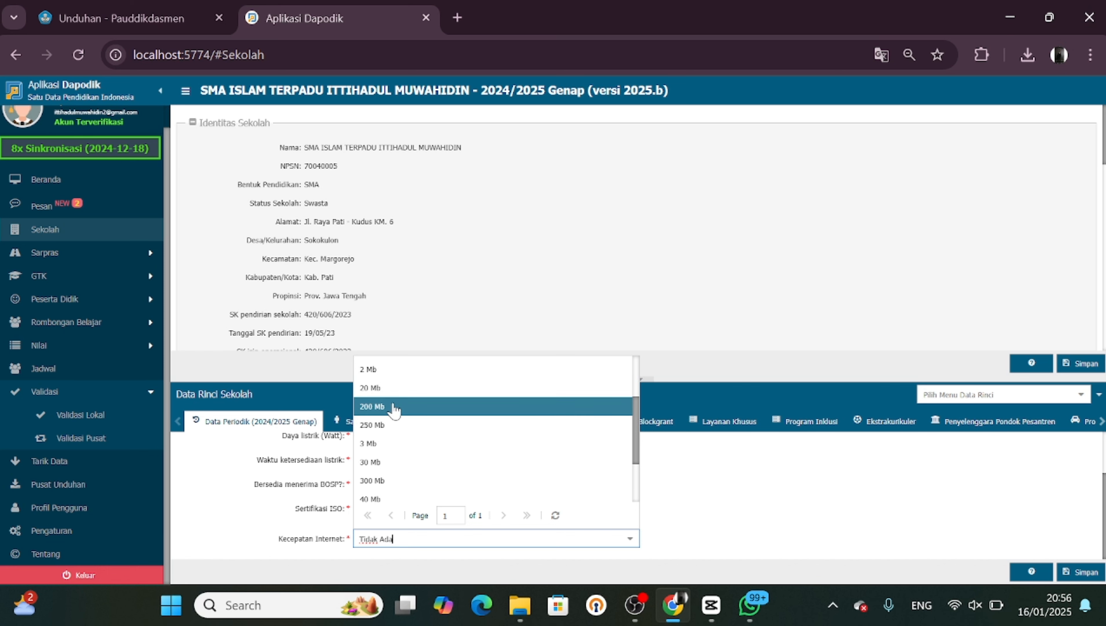
{"action": "left_click", "coordinate": [395, 408]}
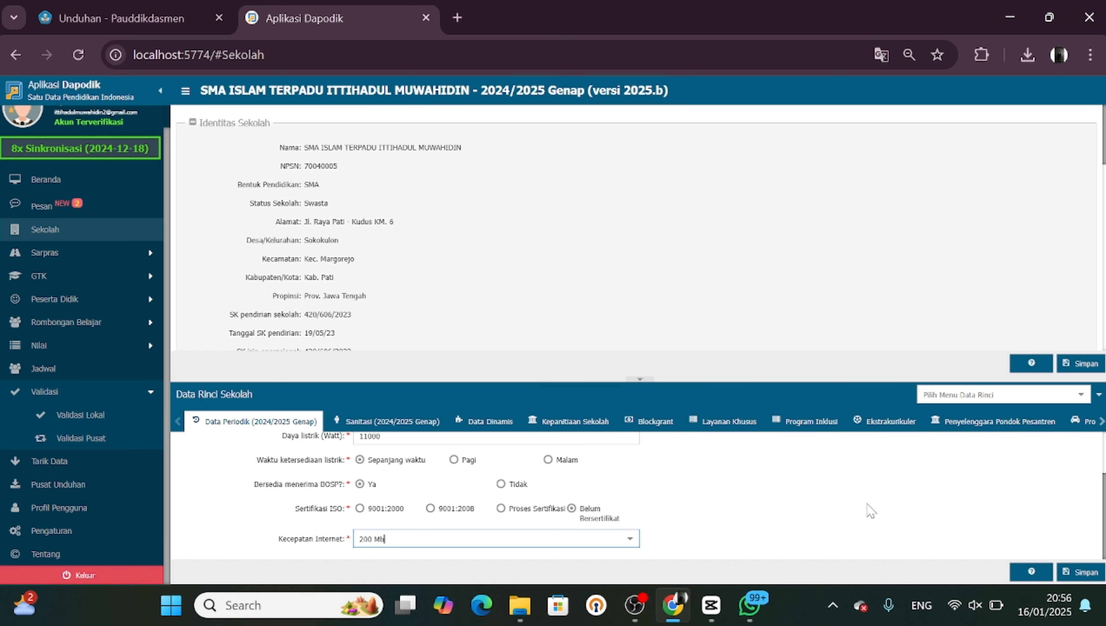
{"action": "left_click", "coordinate": [1091, 577]}
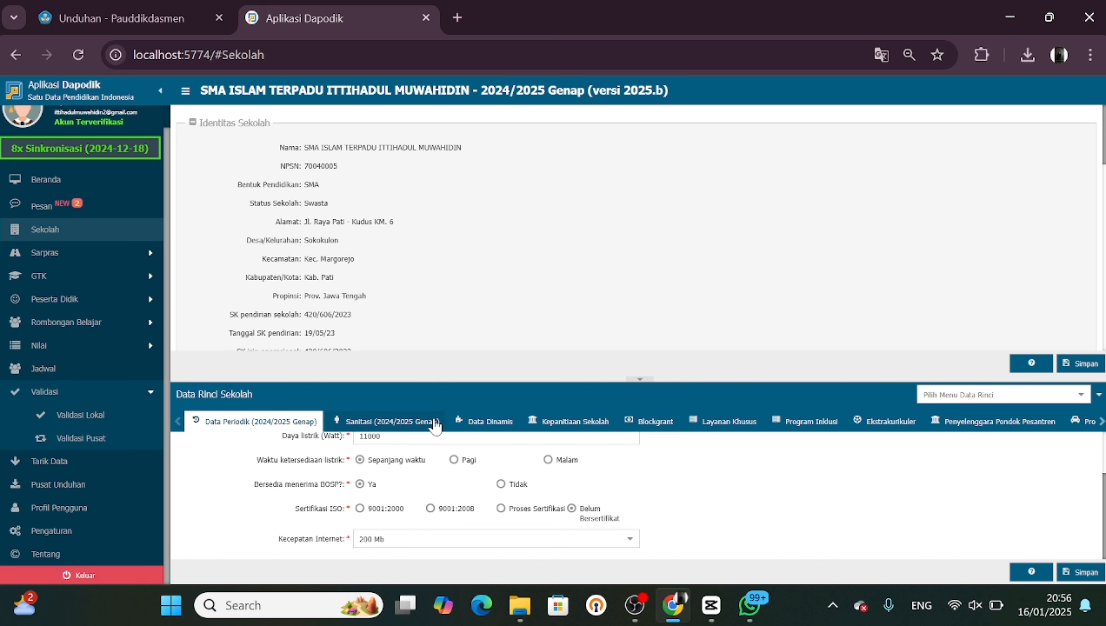
Open the Sanitasi tab and set the water source (Sumber air) to Ledeng/PAM
{"action": "left_click", "coordinate": [409, 423]}
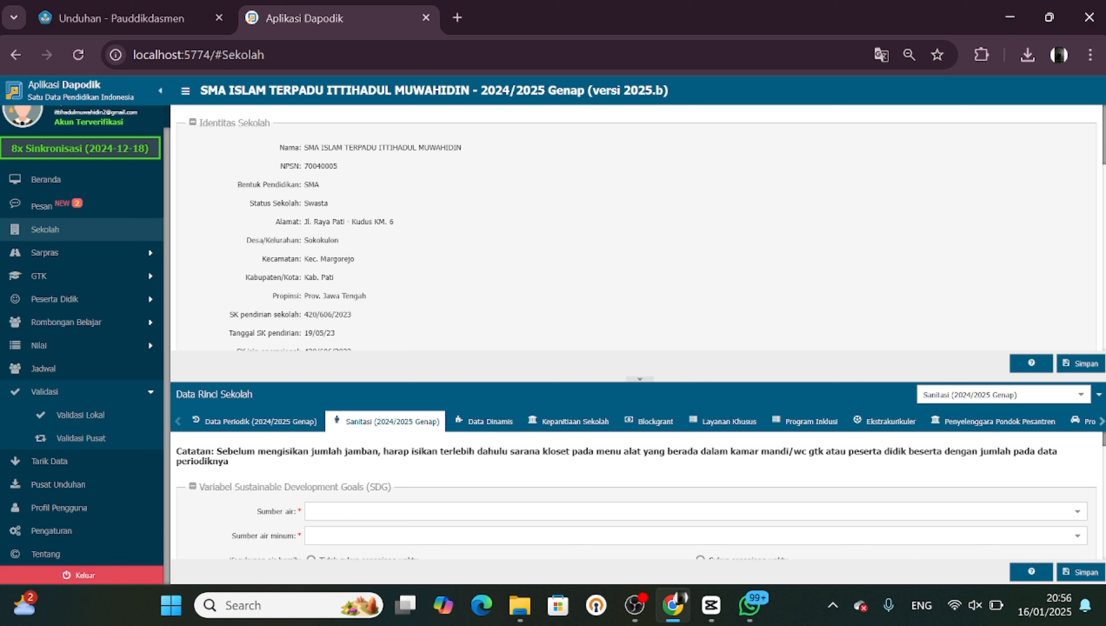
{"action": "left_click", "coordinate": [311, 512]}
{"action": "scroll", "coordinate": [381, 490], "scroll_direction": "down", "scroll_amount": 1}
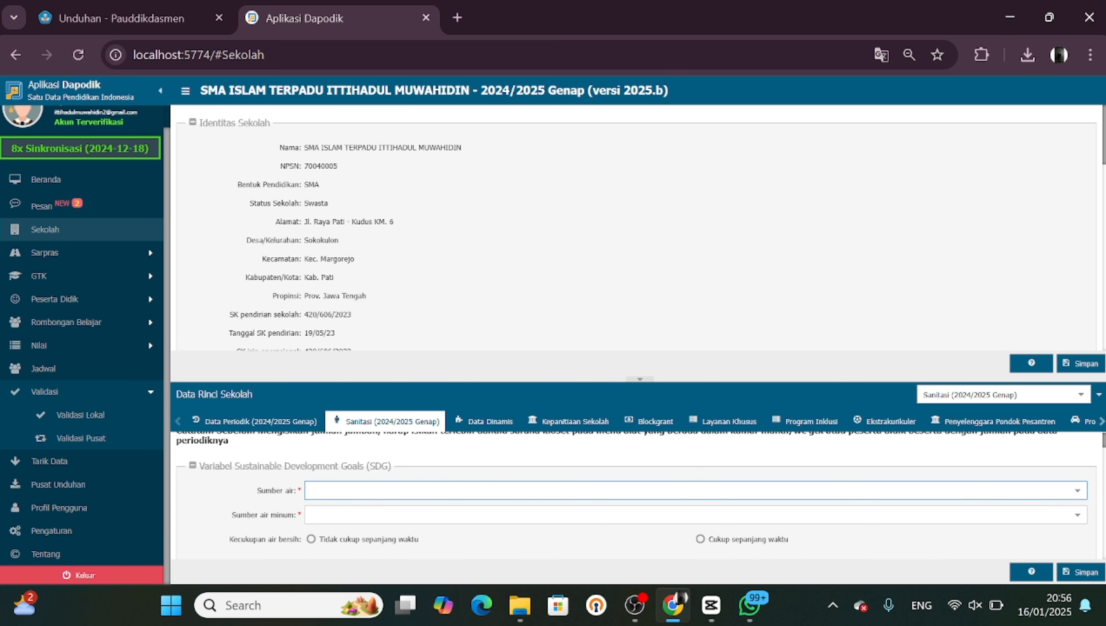
{"action": "scroll", "coordinate": [381, 490], "scroll_direction": "up", "scroll_amount": 1}
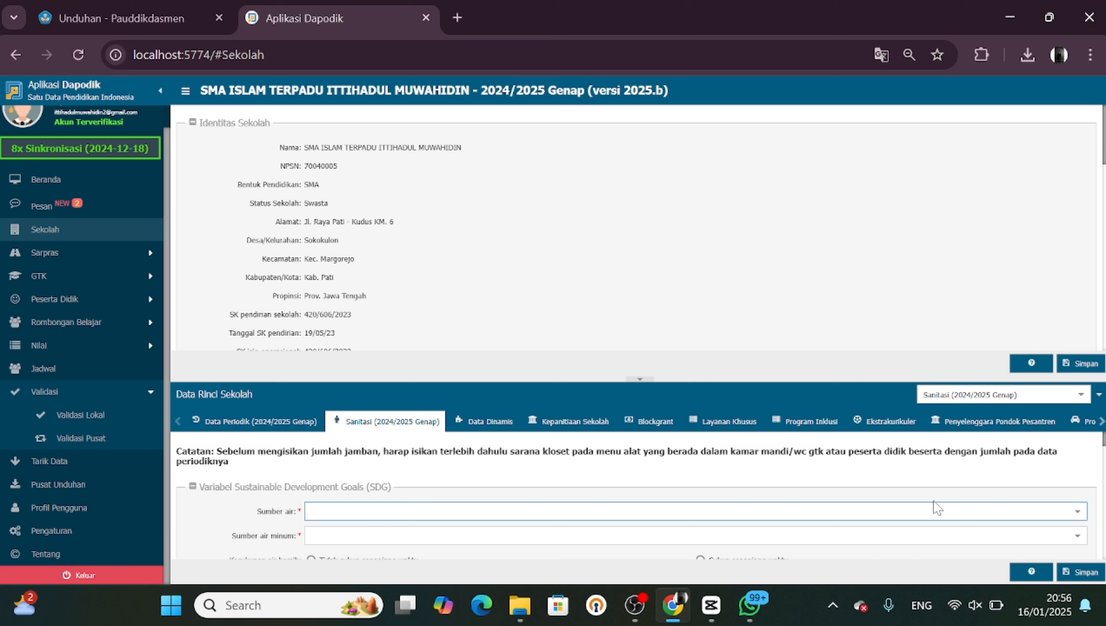
{"action": "left_click", "coordinate": [1082, 510]}
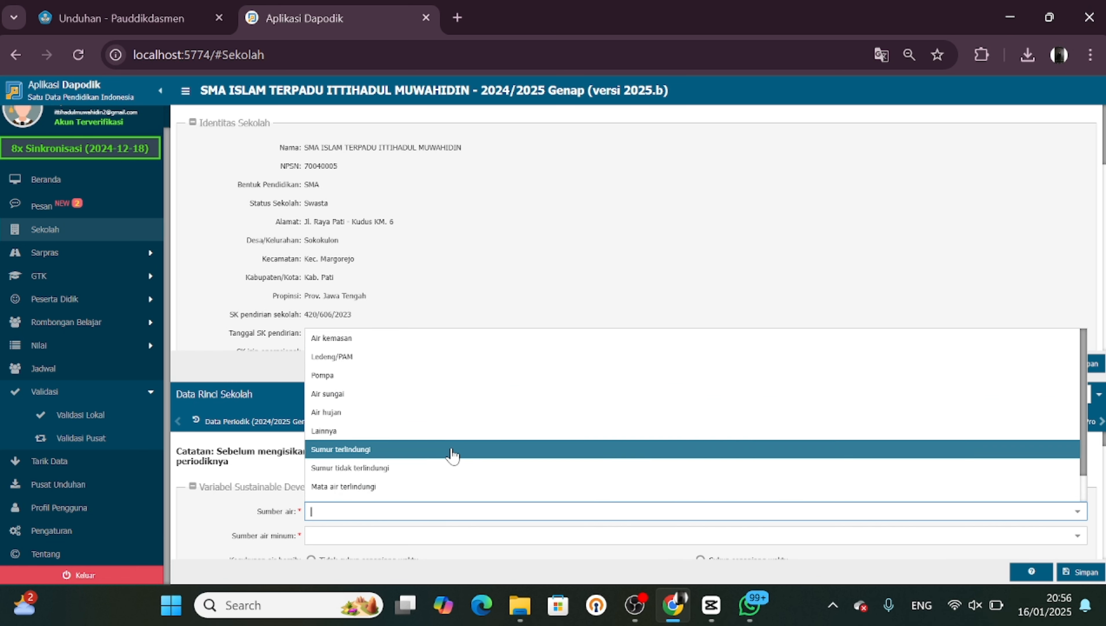
{"action": "scroll", "coordinate": [452, 451], "scroll_direction": "down", "scroll_amount": 1}
{"action": "scroll", "coordinate": [451, 452], "scroll_direction": "up", "scroll_amount": 1}
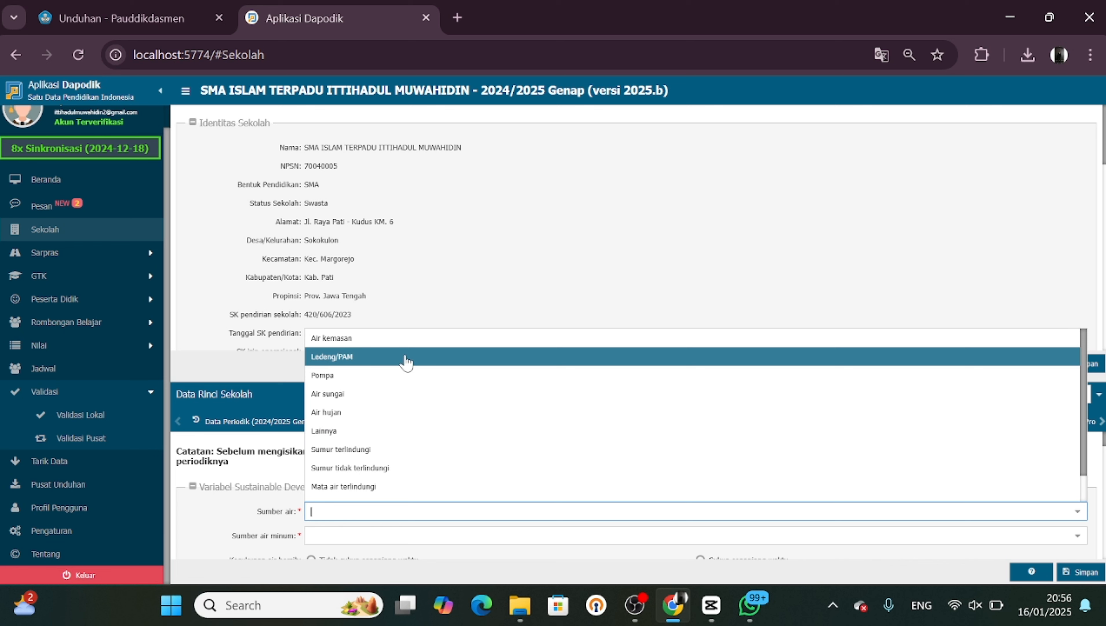
{"action": "left_click", "coordinate": [408, 357]}
Set the drinking water source to Disediakan oleh sekolah and clean water sufficiency to Cukup sepanjang waktu
{"action": "scroll", "coordinate": [613, 482], "scroll_direction": "down", "scroll_amount": 1}
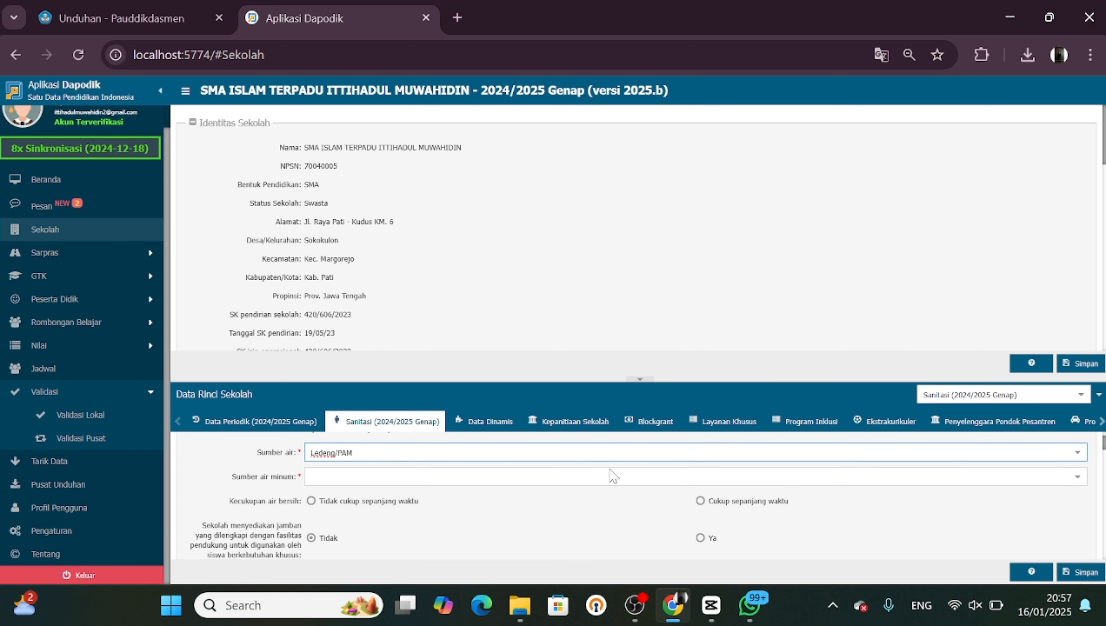
{"action": "left_click", "coordinate": [1077, 476]}
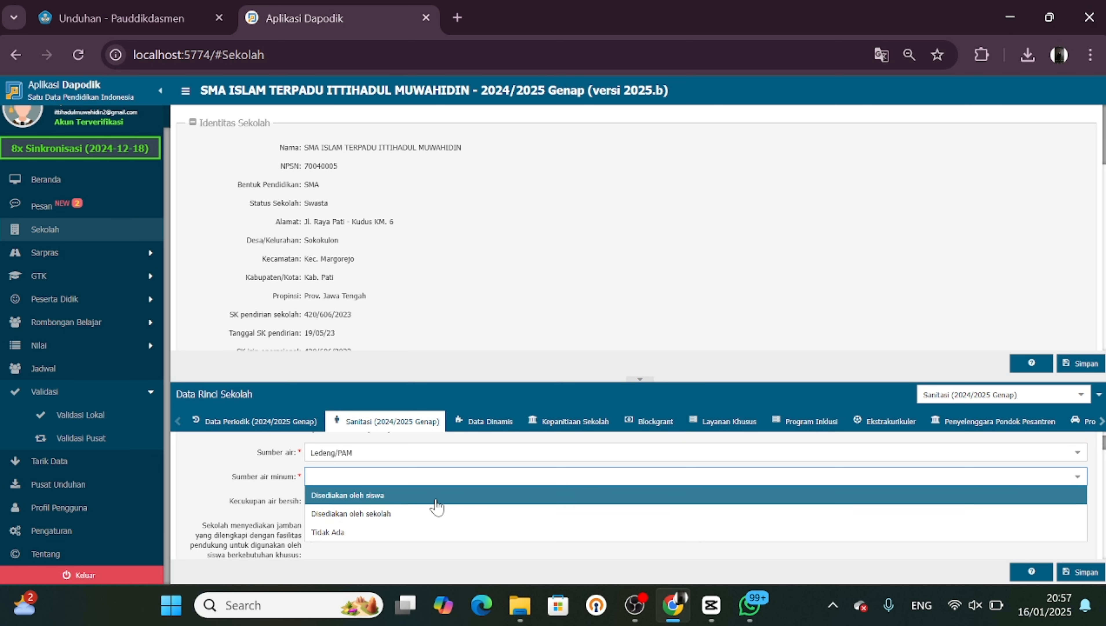
{"action": "left_click", "coordinate": [407, 514]}
{"action": "scroll", "coordinate": [409, 519], "scroll_direction": "down", "scroll_amount": 1}
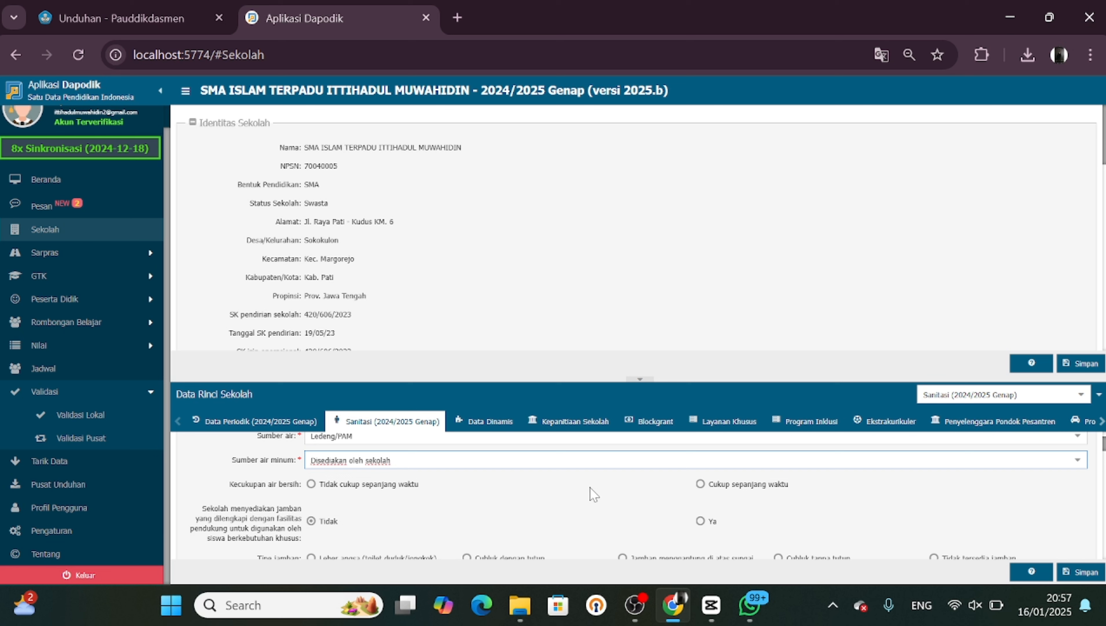
{"action": "left_click", "coordinate": [700, 484]}
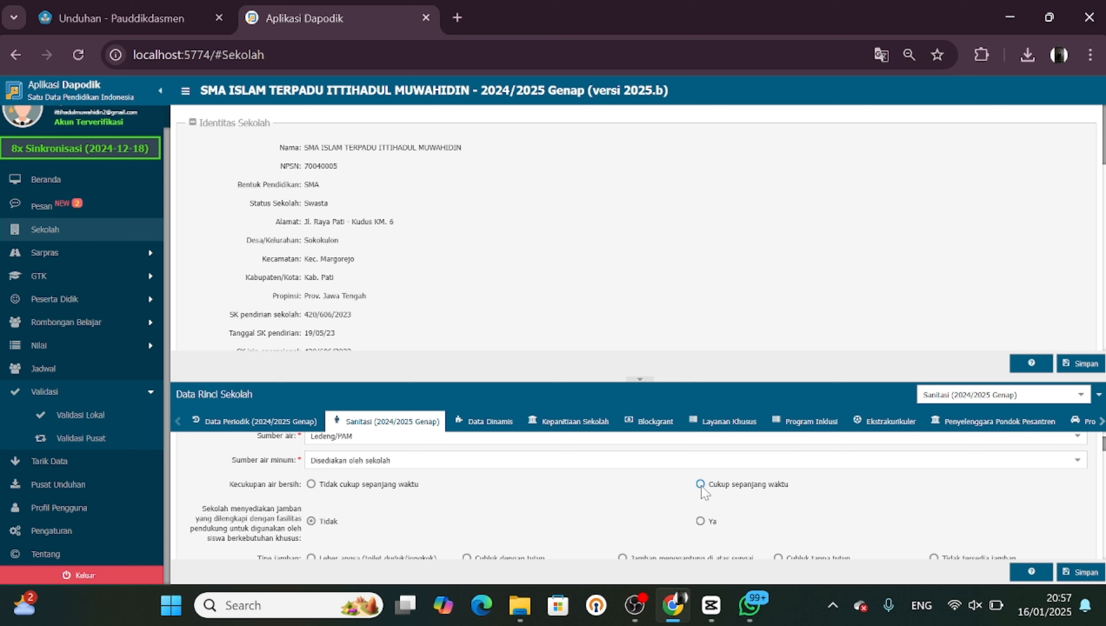
Answer Ya for toilets equipped for special-needs students and set spare sanitary pads to Menyediakan dengan cara siswi harus membeli
{"action": "scroll", "coordinate": [505, 526], "scroll_direction": "down", "scroll_amount": 1}
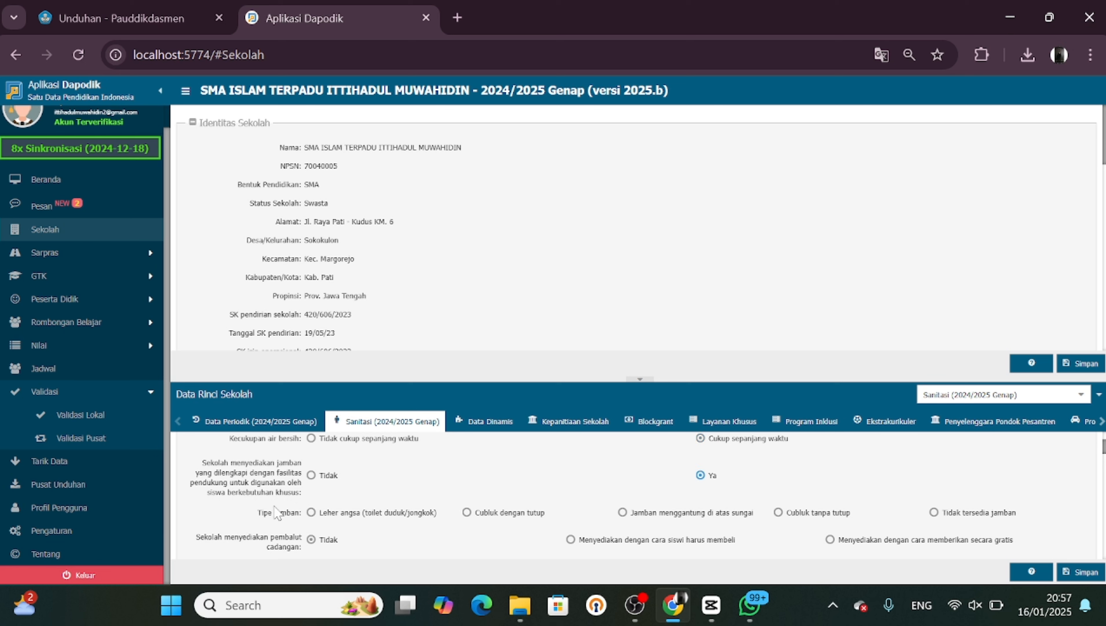
{"action": "scroll", "coordinate": [279, 513], "scroll_direction": "down", "scroll_amount": 1}
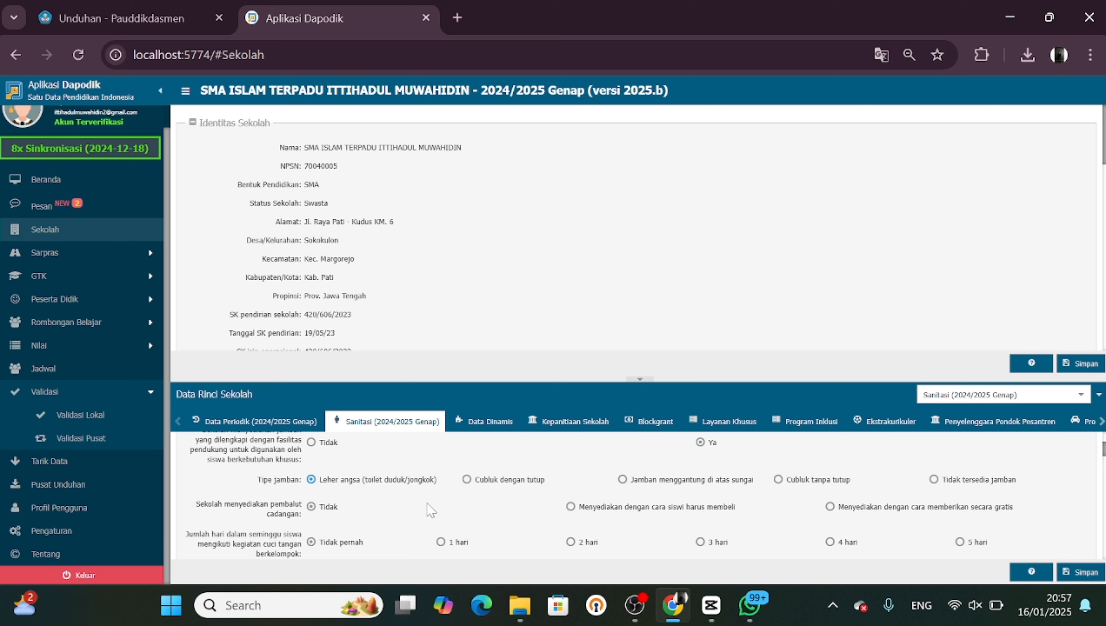
{"action": "scroll", "coordinate": [429, 509], "scroll_direction": "down", "scroll_amount": 1}
{"action": "scroll", "coordinate": [429, 510], "scroll_direction": "down", "scroll_amount": 1}
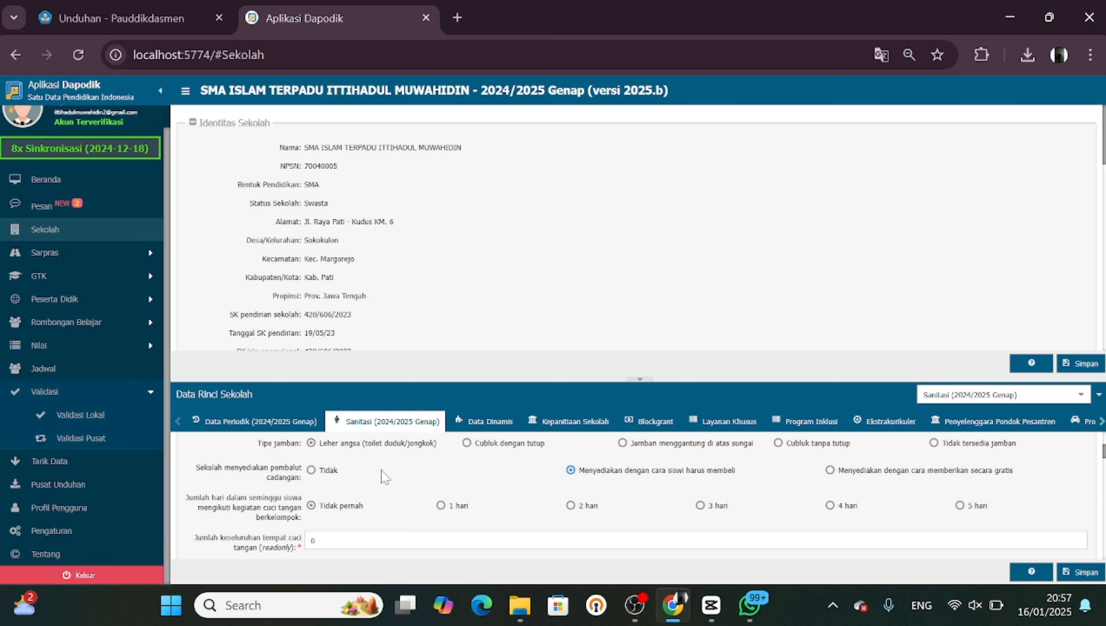
{"action": "scroll", "coordinate": [364, 478], "scroll_direction": "down", "scroll_amount": 1}
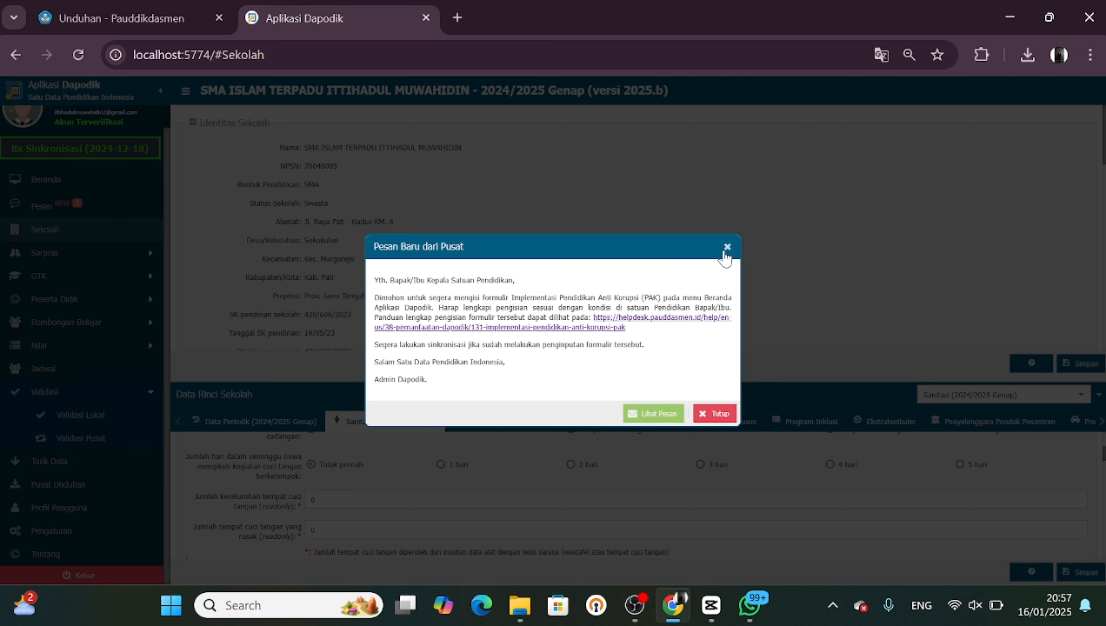
Close the new message from the centre and set the weekly group handwashing days to 1 hari
{"action": "left_click", "coordinate": [727, 247]}
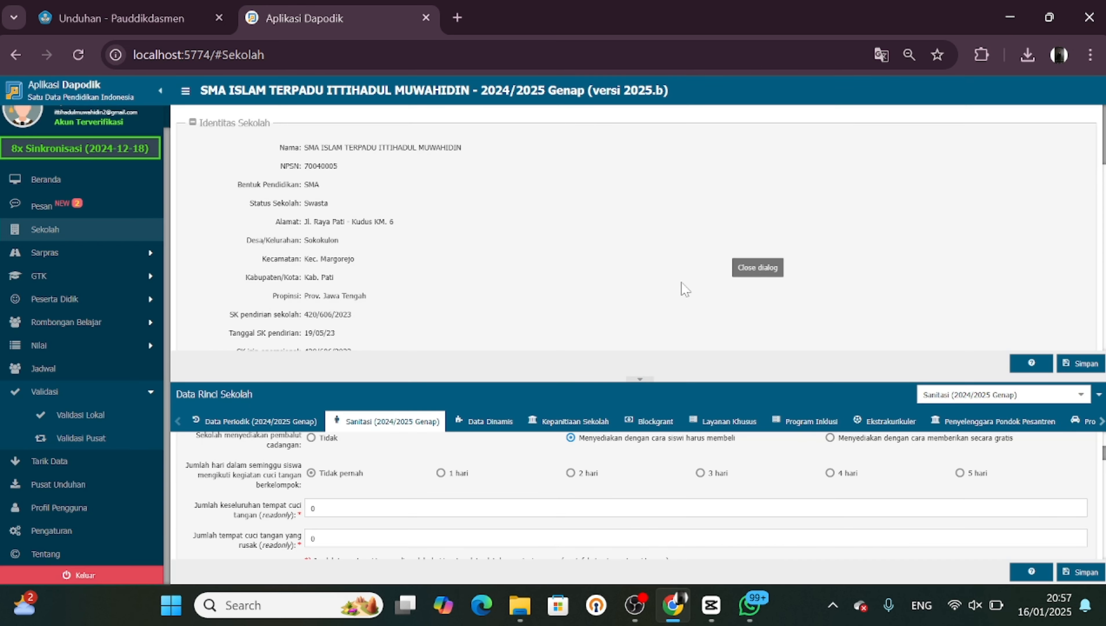
{"action": "left_click", "coordinate": [440, 472]}
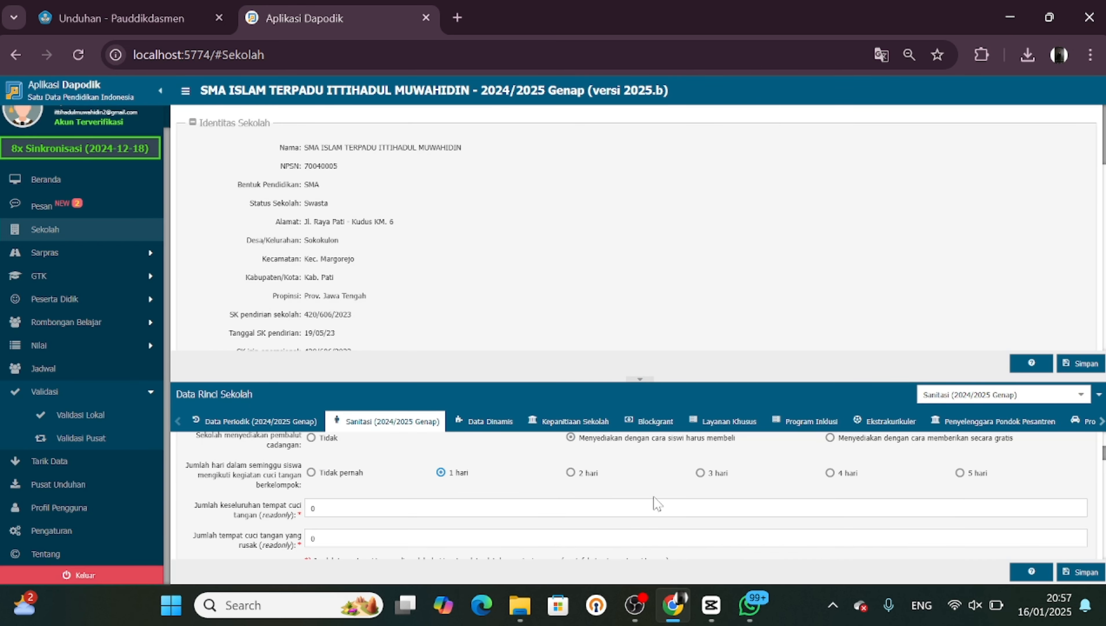
{"action": "scroll", "coordinate": [654, 502], "scroll_direction": "up", "scroll_amount": 2}
{"action": "scroll", "coordinate": [654, 502], "scroll_direction": "down", "scroll_amount": 1}
{"action": "scroll", "coordinate": [637, 495], "scroll_direction": "up", "scroll_amount": 1}
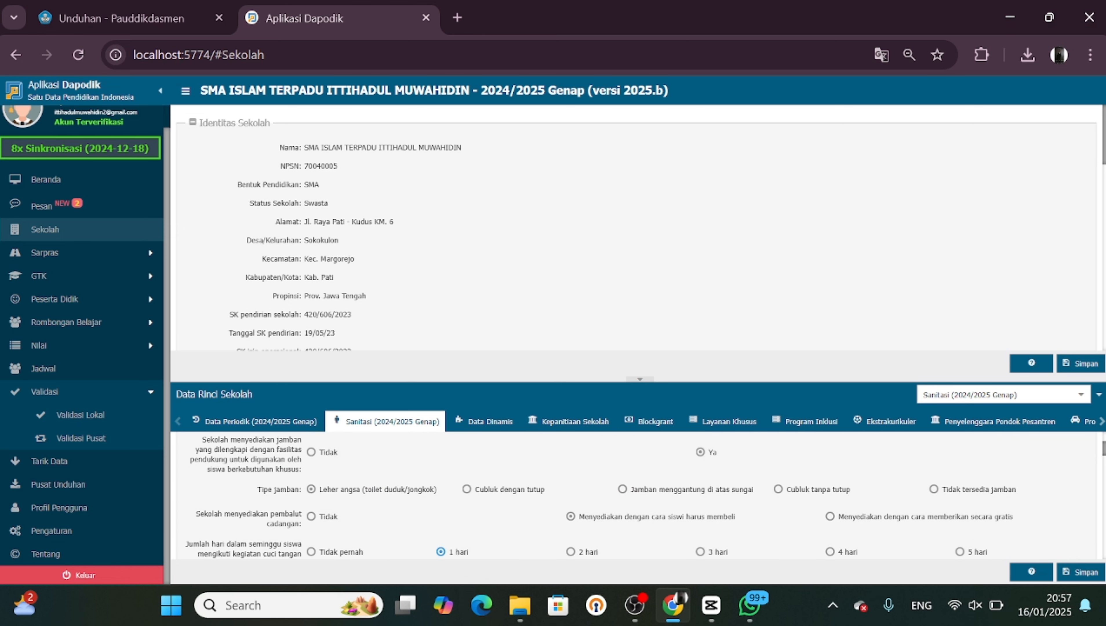
{"action": "scroll", "coordinate": [636, 495], "scroll_direction": "down", "scroll_amount": 3}
{"action": "scroll", "coordinate": [709, 512], "scroll_direction": "down", "scroll_amount": 1}
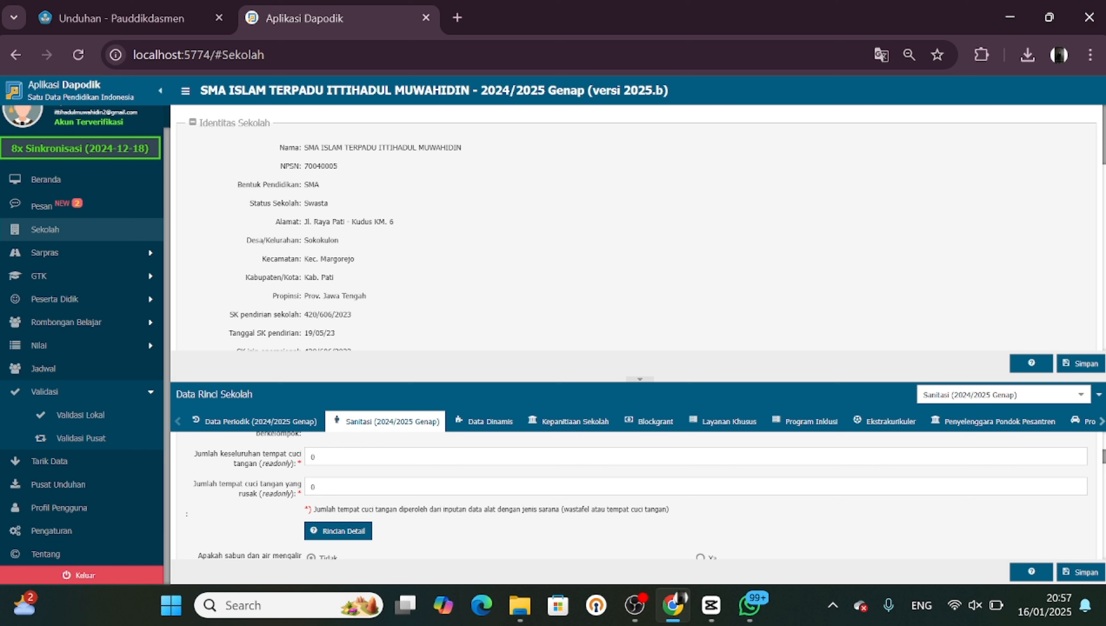
{"action": "scroll", "coordinate": [536, 472], "scroll_direction": "up", "scroll_amount": 1}
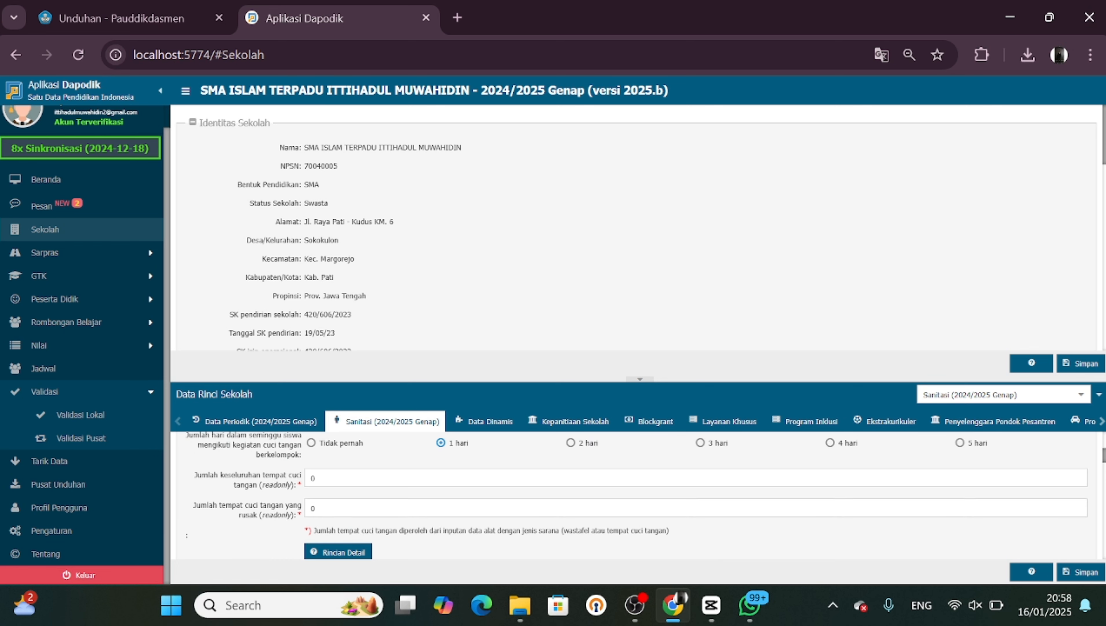
{"action": "scroll", "coordinate": [537, 473], "scroll_direction": "down", "scroll_amount": 1}
{"action": "scroll", "coordinate": [779, 487], "scroll_direction": "up", "scroll_amount": 1}
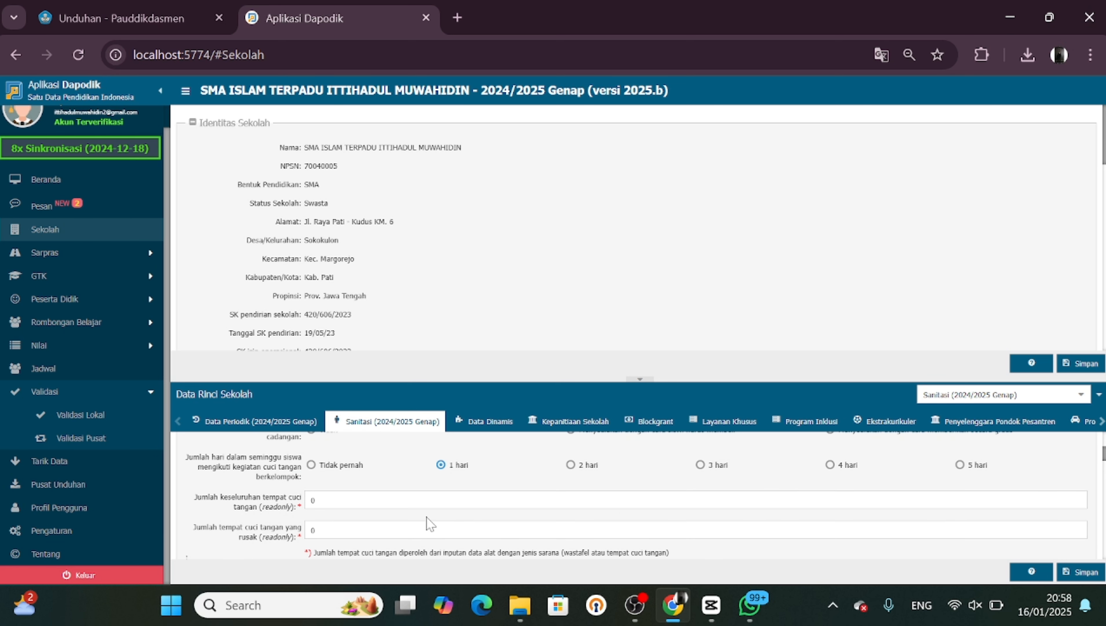
Answer Ya for soap and running water at handwashing stations and for septic tank draining in the last 3–5 years
{"action": "left_click", "coordinate": [696, 500]}
{"action": "scroll", "coordinate": [570, 502], "scroll_direction": "down", "scroll_amount": 4}
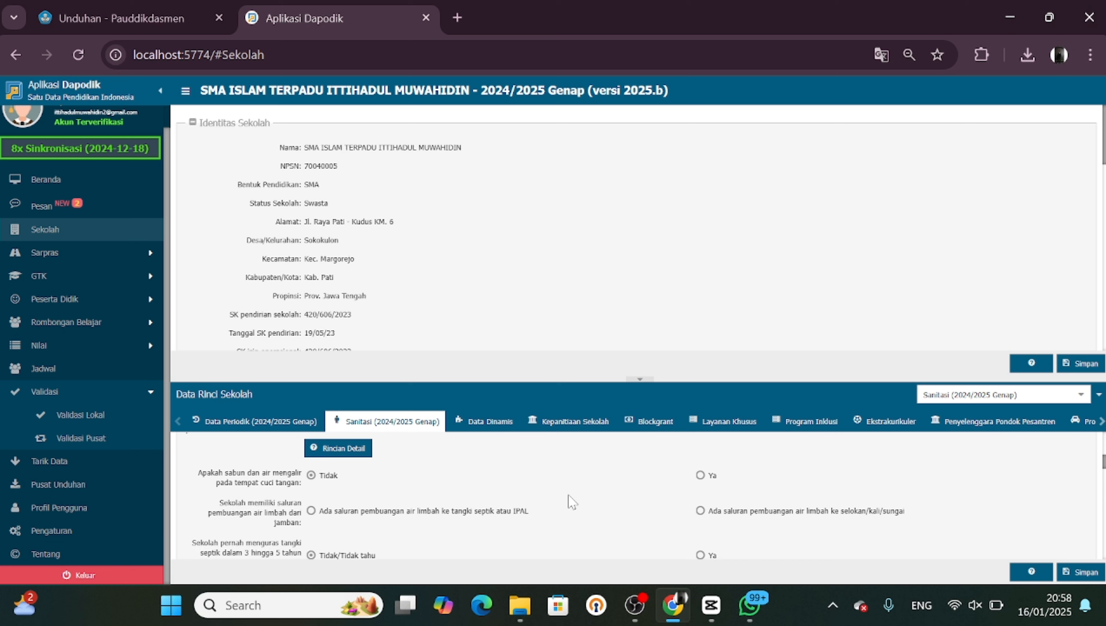
{"action": "left_click", "coordinate": [700, 475]}
{"action": "scroll", "coordinate": [311, 512], "scroll_direction": "down", "scroll_amount": 2}
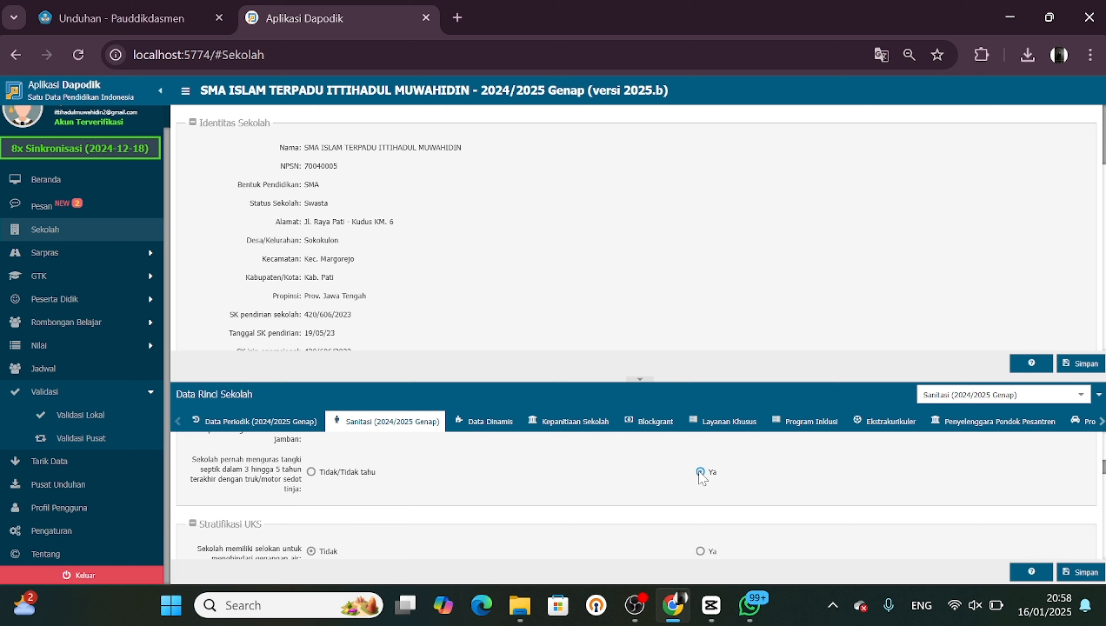
In Stratifikasi UKS, answer Ya for drainage channels, covered bins in girls' toilets, a closed TPS and routine waste collection
{"action": "scroll", "coordinate": [565, 491], "scroll_direction": "down", "scroll_amount": 2}
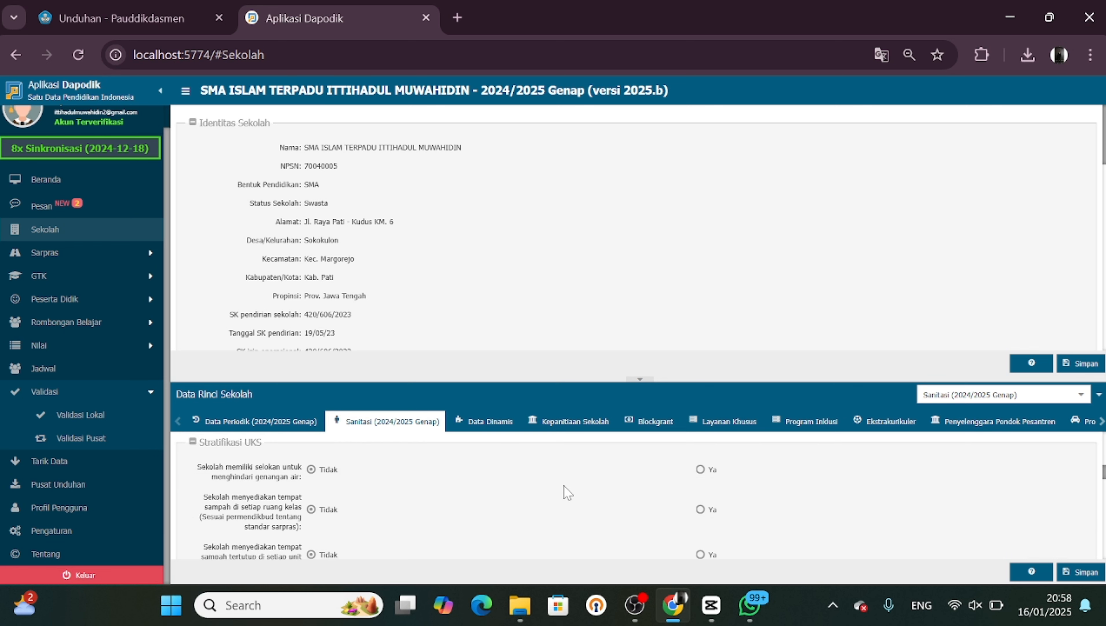
{"action": "scroll", "coordinate": [565, 491], "scroll_direction": "down", "scroll_amount": 1}
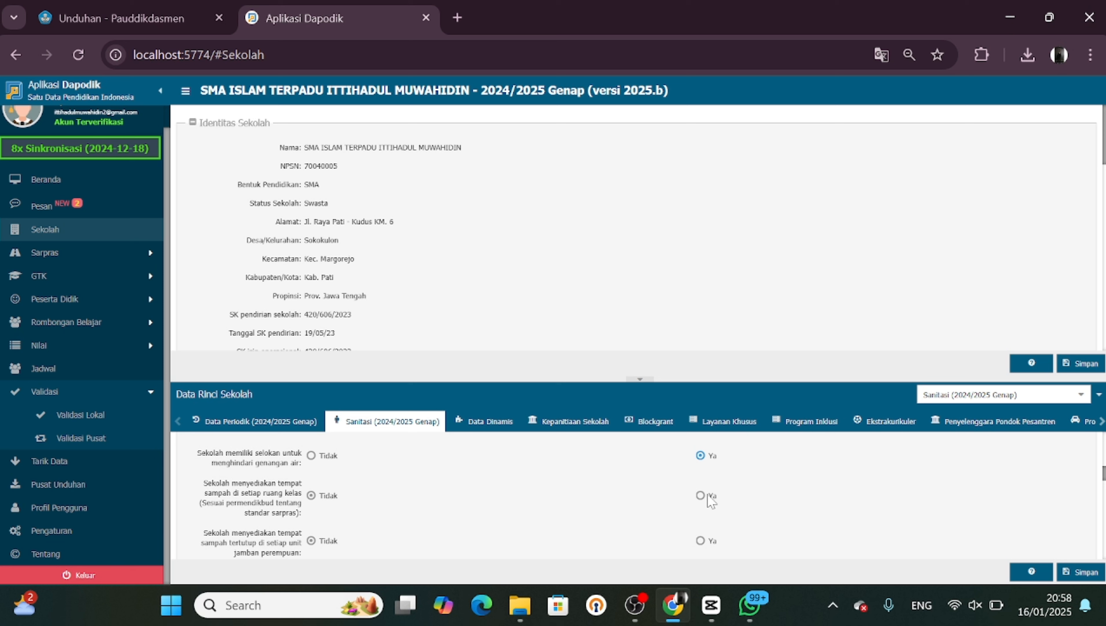
{"action": "scroll", "coordinate": [702, 497], "scroll_direction": "down", "scroll_amount": 2}
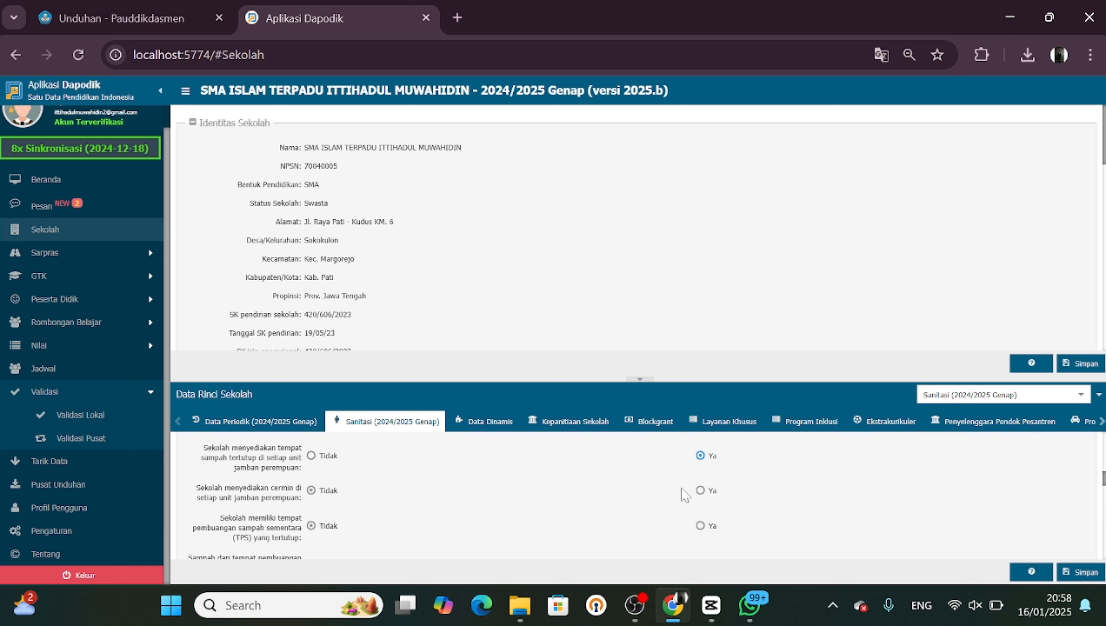
{"action": "scroll", "coordinate": [701, 491], "scroll_direction": "down", "scroll_amount": 3}
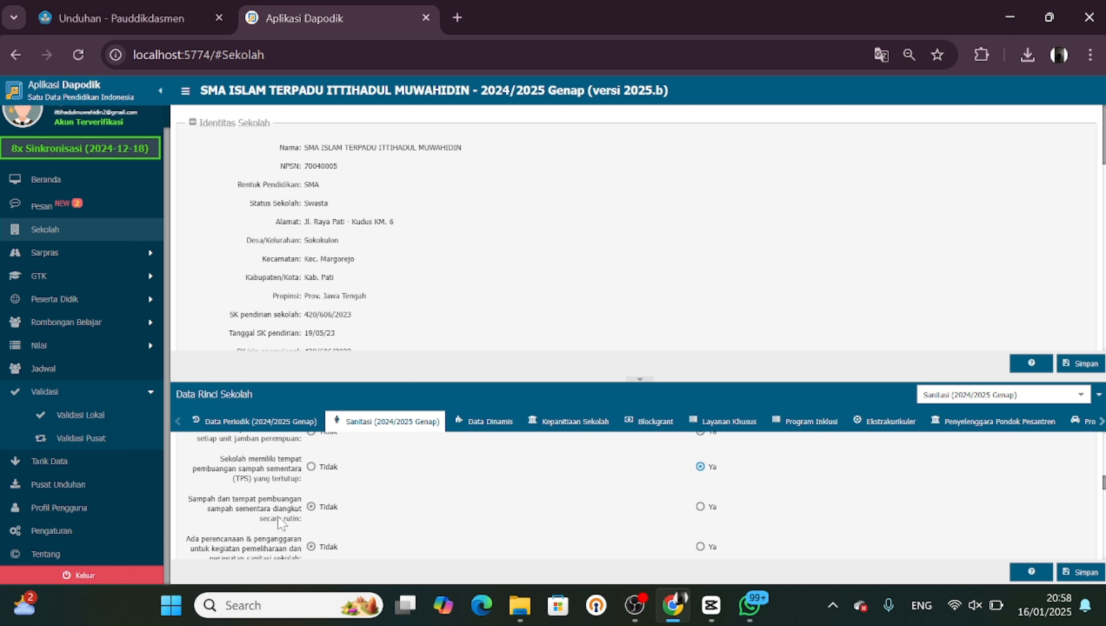
{"action": "scroll", "coordinate": [278, 522], "scroll_direction": "down", "scroll_amount": 3}
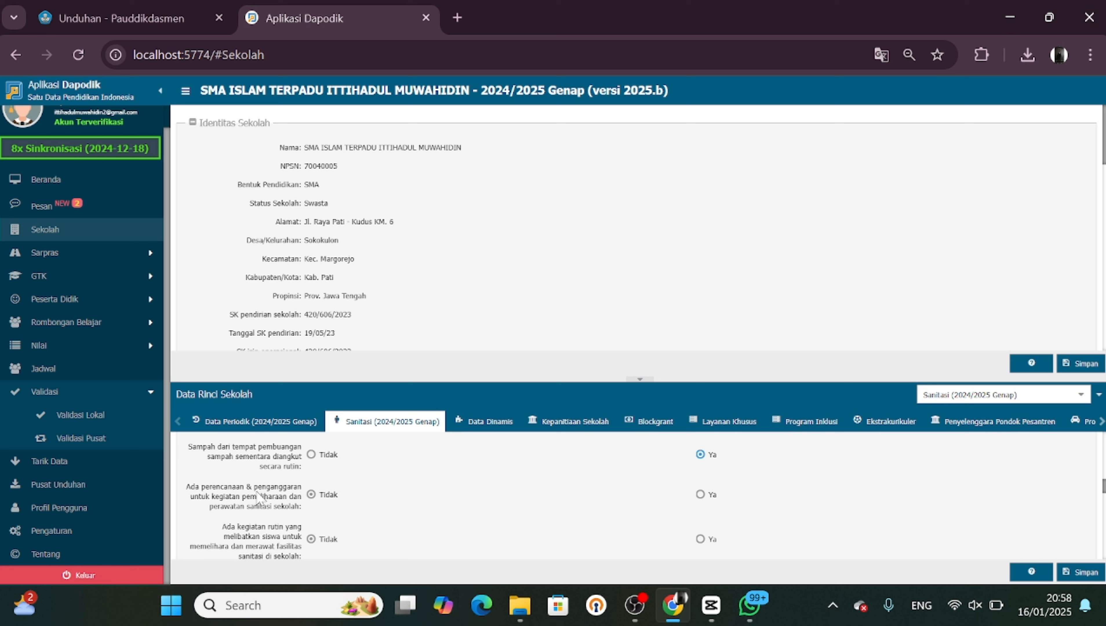
{"action": "scroll", "coordinate": [276, 499], "scroll_direction": "down", "scroll_amount": 2}
{"action": "scroll", "coordinate": [275, 494], "scroll_direction": "down", "scroll_amount": 1}
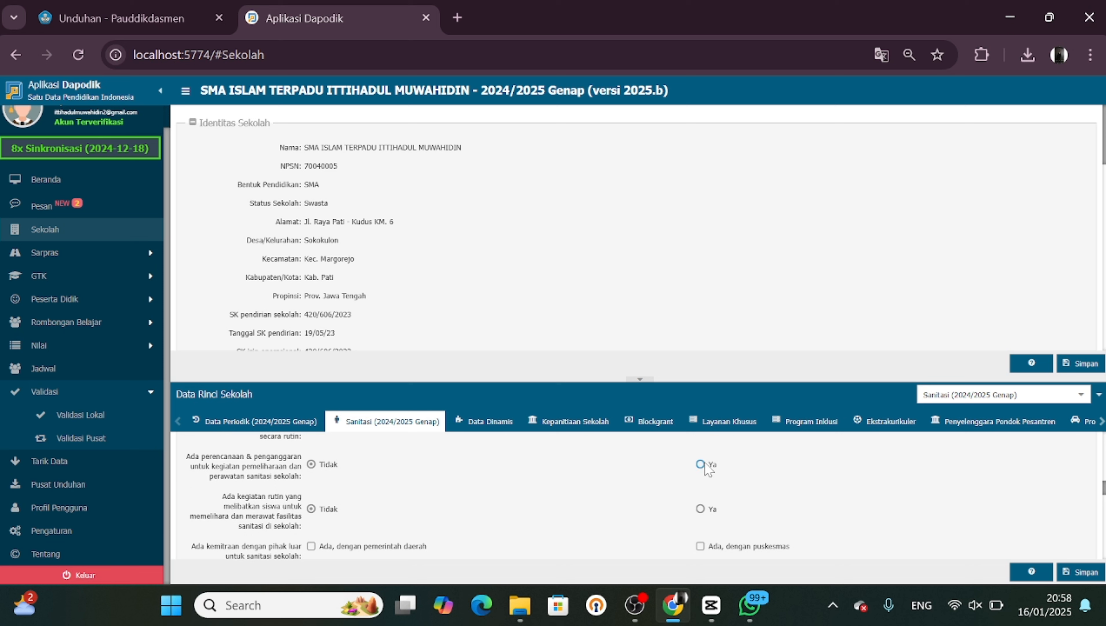
Answer Ya for routine student sanitation activities and tick partnerships with local government, puskesmas, private companies and non-government organisations
{"action": "scroll", "coordinate": [295, 513], "scroll_direction": "down", "scroll_amount": 3}
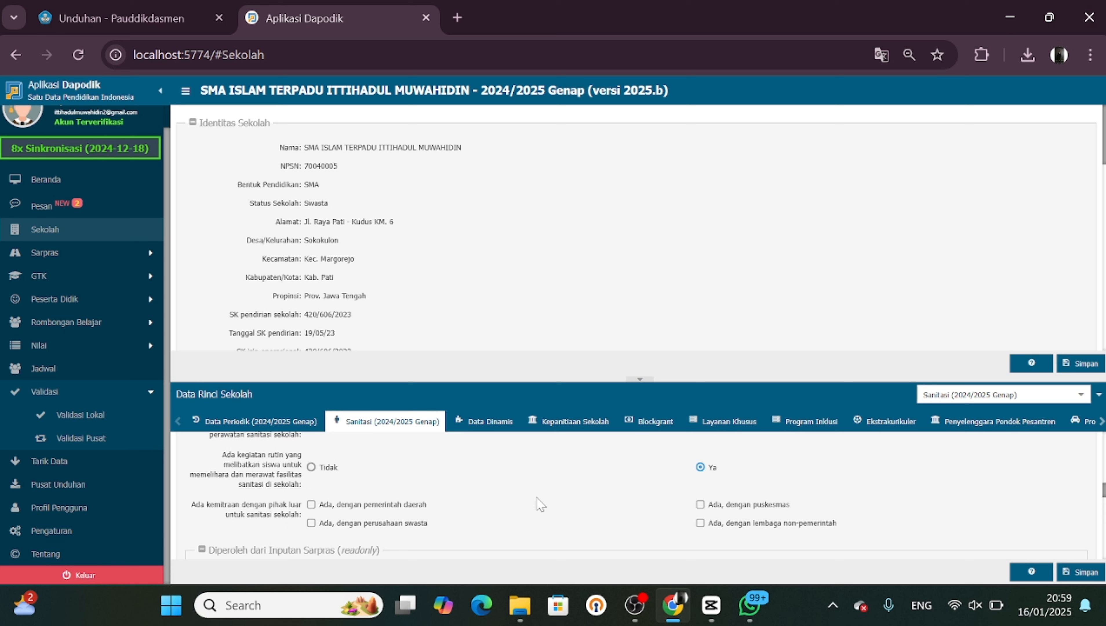
{"action": "scroll", "coordinate": [537, 498], "scroll_direction": "down", "scroll_amount": 2}
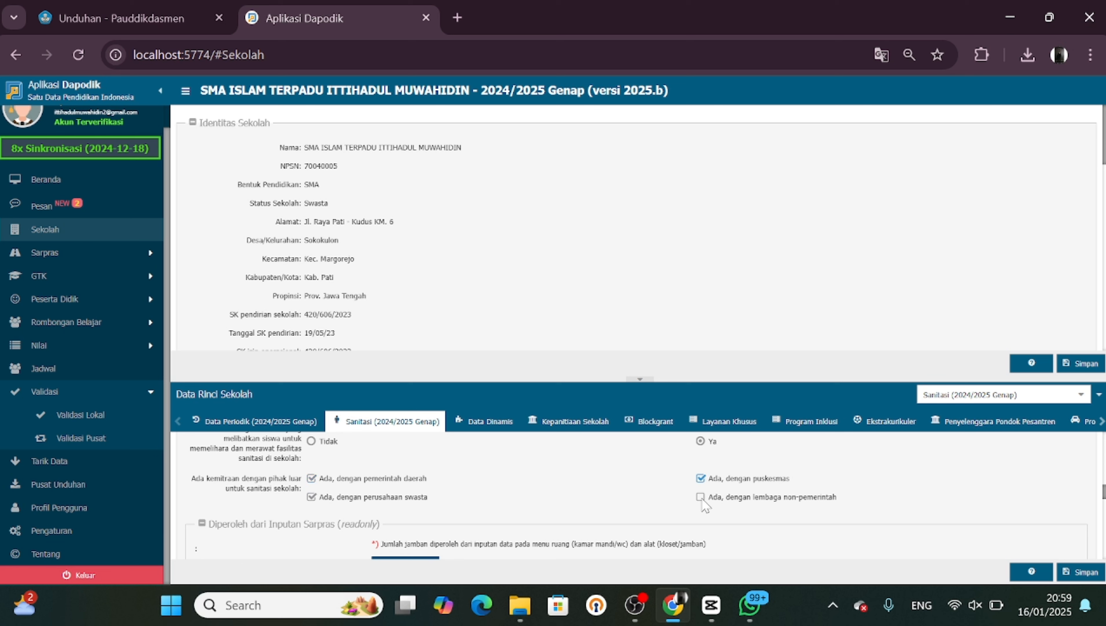
{"action": "scroll", "coordinate": [704, 504], "scroll_direction": "down", "scroll_amount": 3}
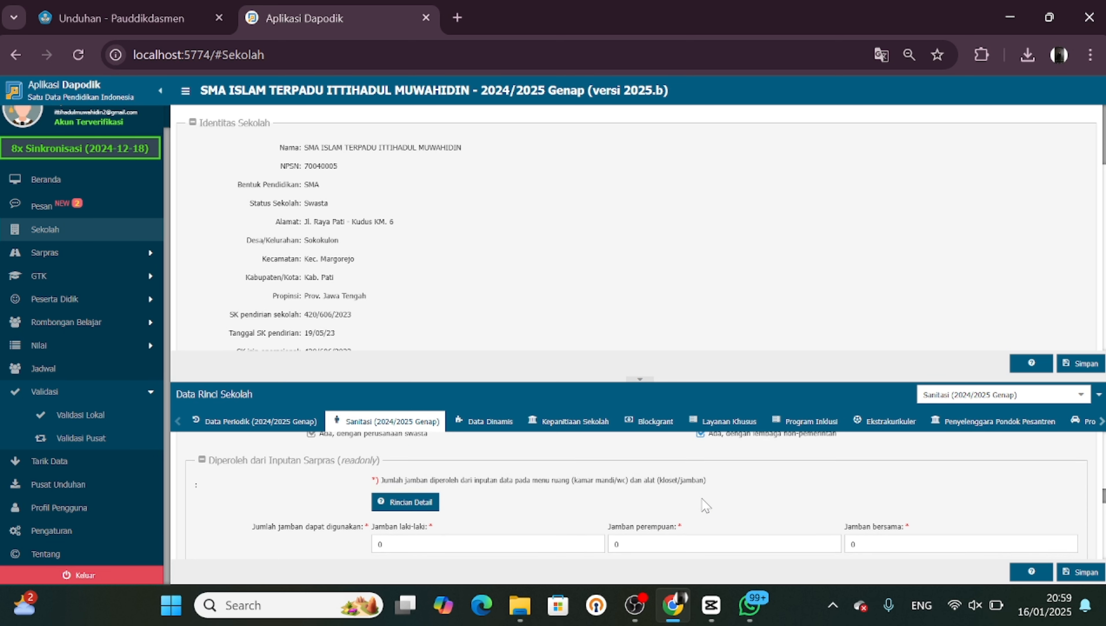
Examine the read-only toilet count fields and the KIE sanitation section further down the form
{"action": "left_click", "coordinate": [488, 485]}
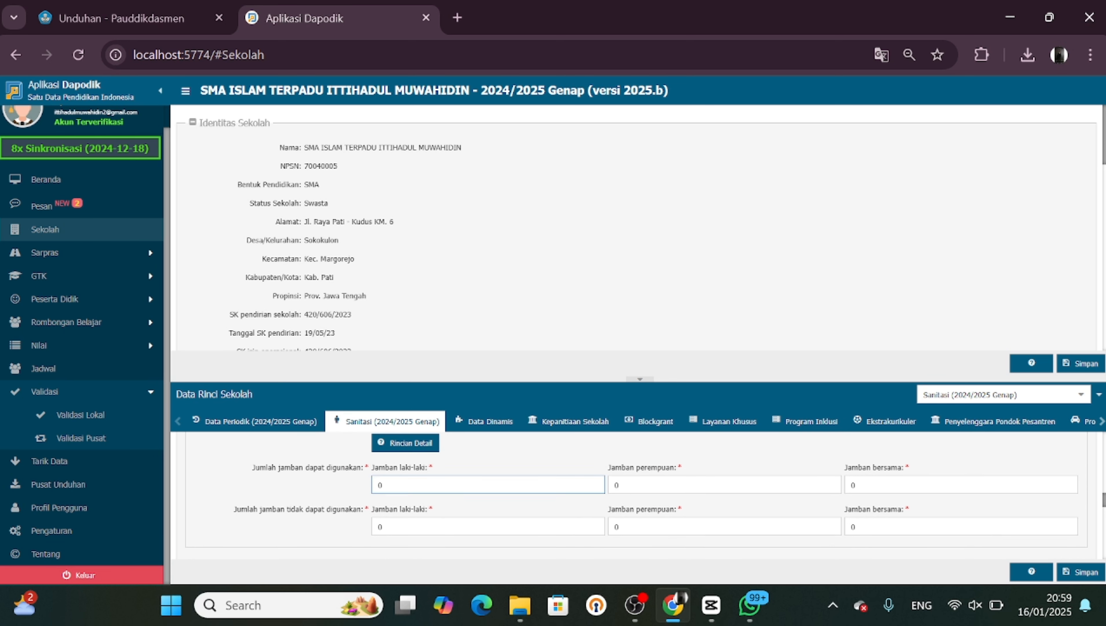
{"action": "scroll", "coordinate": [426, 483], "scroll_direction": "down", "scroll_amount": 2}
{"action": "scroll", "coordinate": [426, 483], "scroll_direction": "up", "scroll_amount": 1}
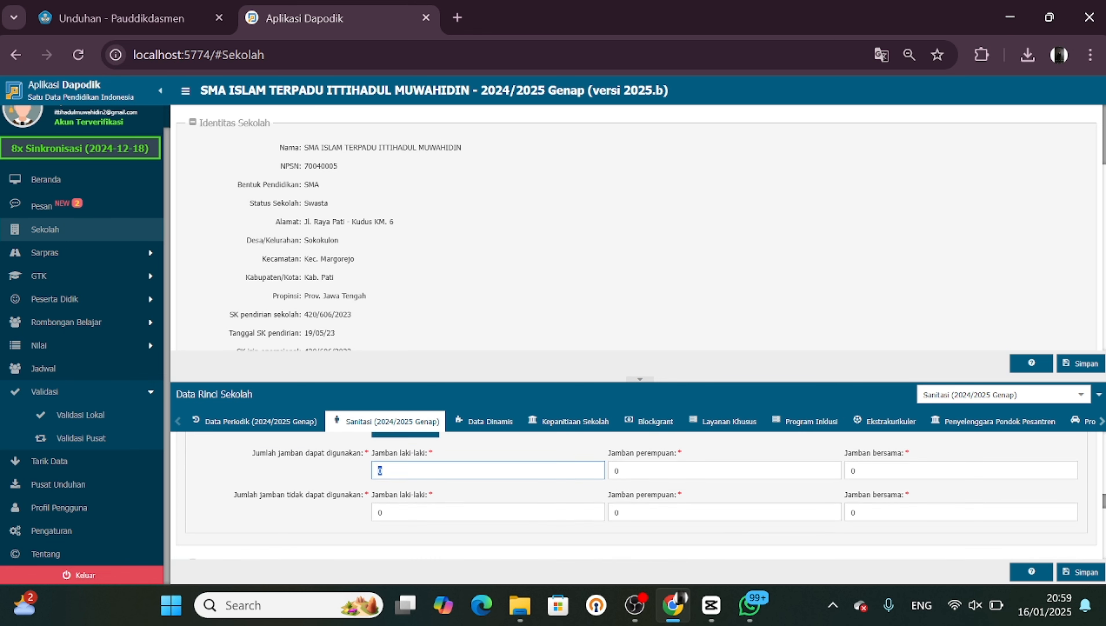
{"action": "scroll", "coordinate": [426, 483], "scroll_direction": "down", "scroll_amount": 2}
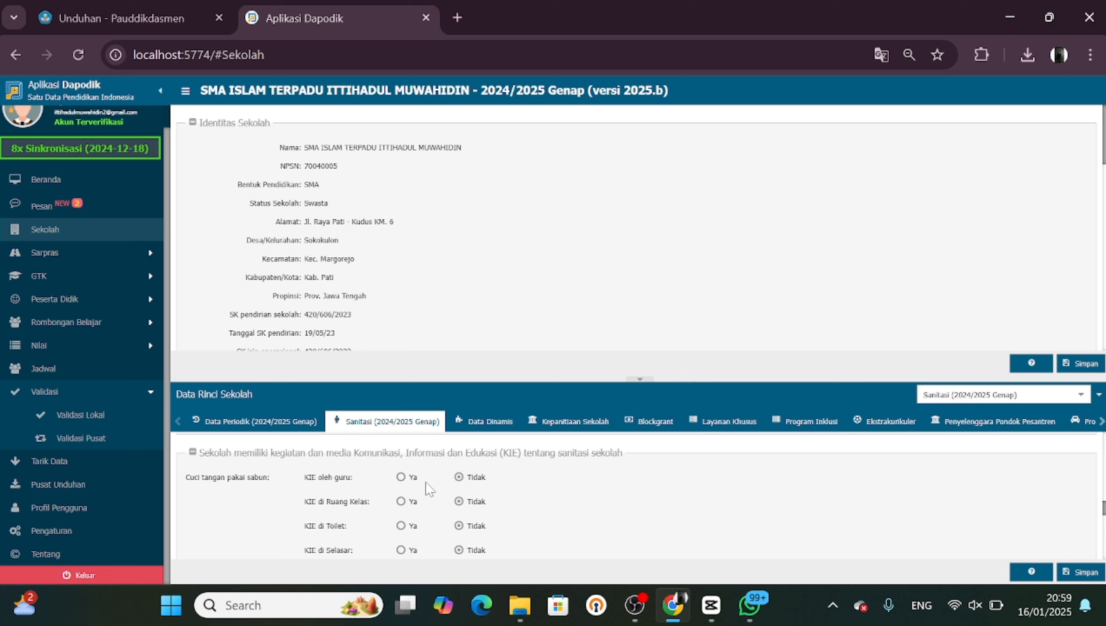
{"action": "scroll", "coordinate": [427, 488], "scroll_direction": "down", "scroll_amount": 10}
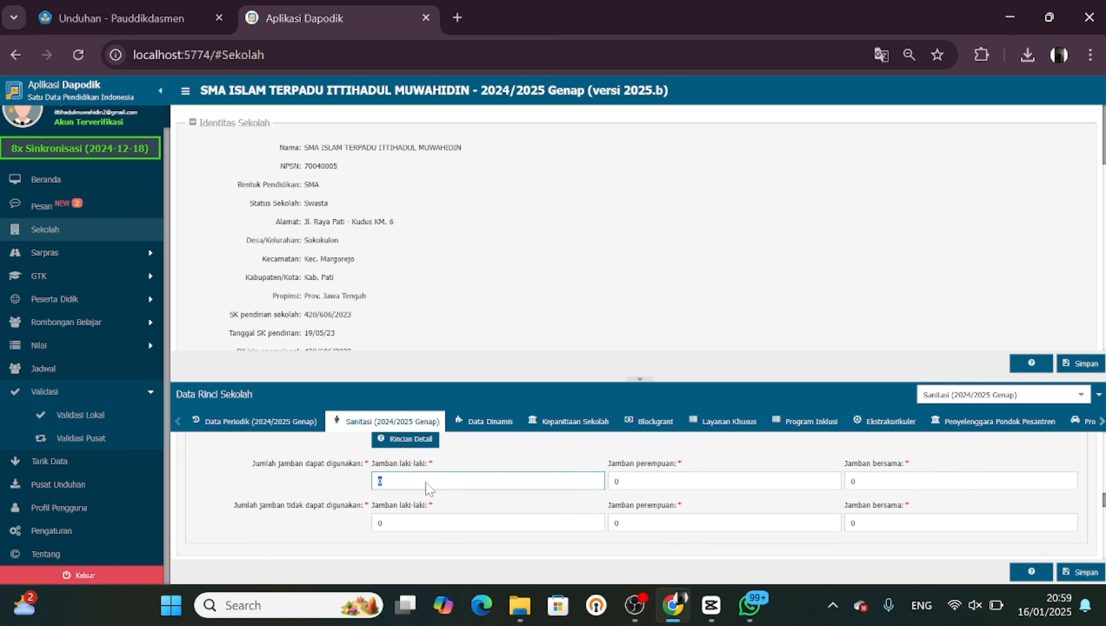
{"action": "scroll", "coordinate": [427, 488], "scroll_direction": "up", "scroll_amount": 3}
{"action": "scroll", "coordinate": [636, 495], "scroll_direction": "down", "scroll_amount": 1}
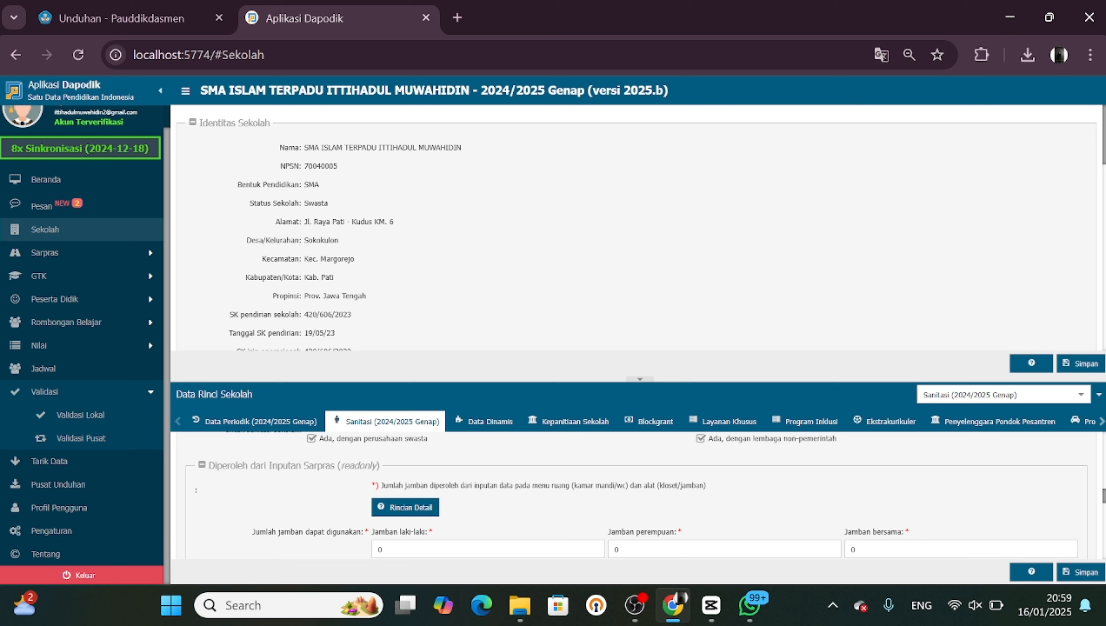
{"action": "scroll", "coordinate": [643, 494], "scroll_direction": "down", "scroll_amount": 1}
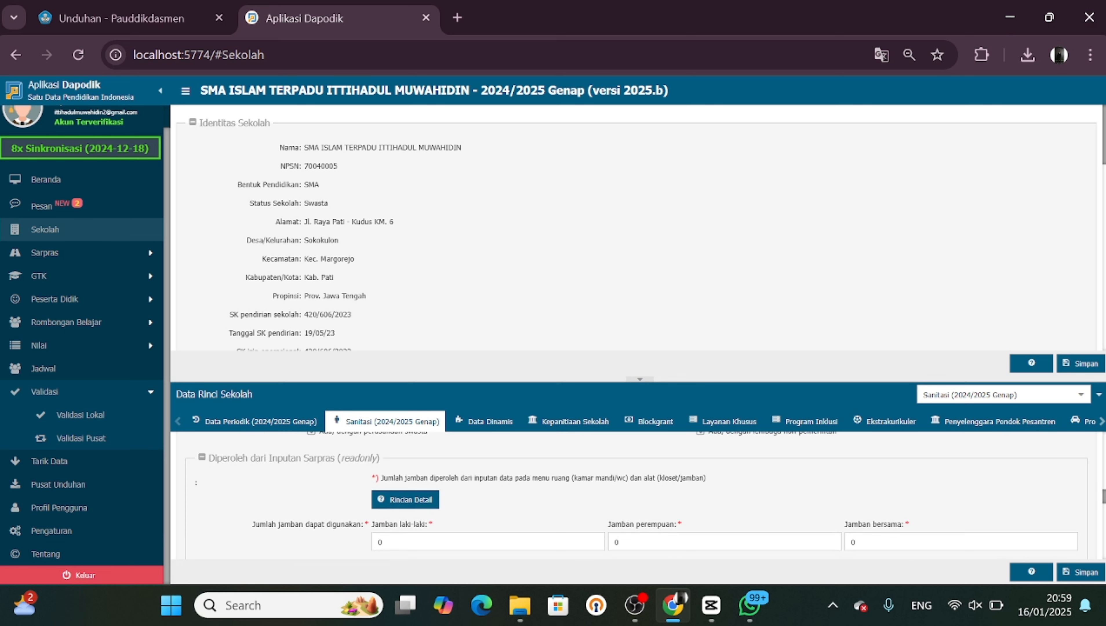
In the KIE section, answer Ya for handwashing-with-soap KIE by teachers, in classrooms, toilets, UKS room and canteen
{"action": "scroll", "coordinate": [612, 494], "scroll_direction": "up", "scroll_amount": 2}
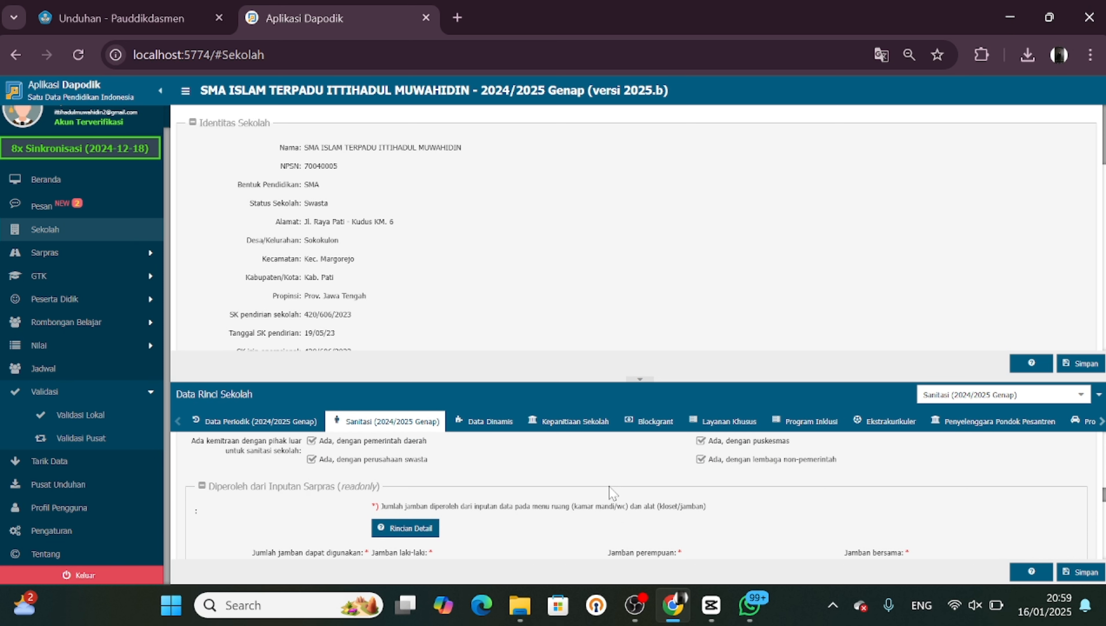
{"action": "scroll", "coordinate": [612, 493], "scroll_direction": "up", "scroll_amount": 1}
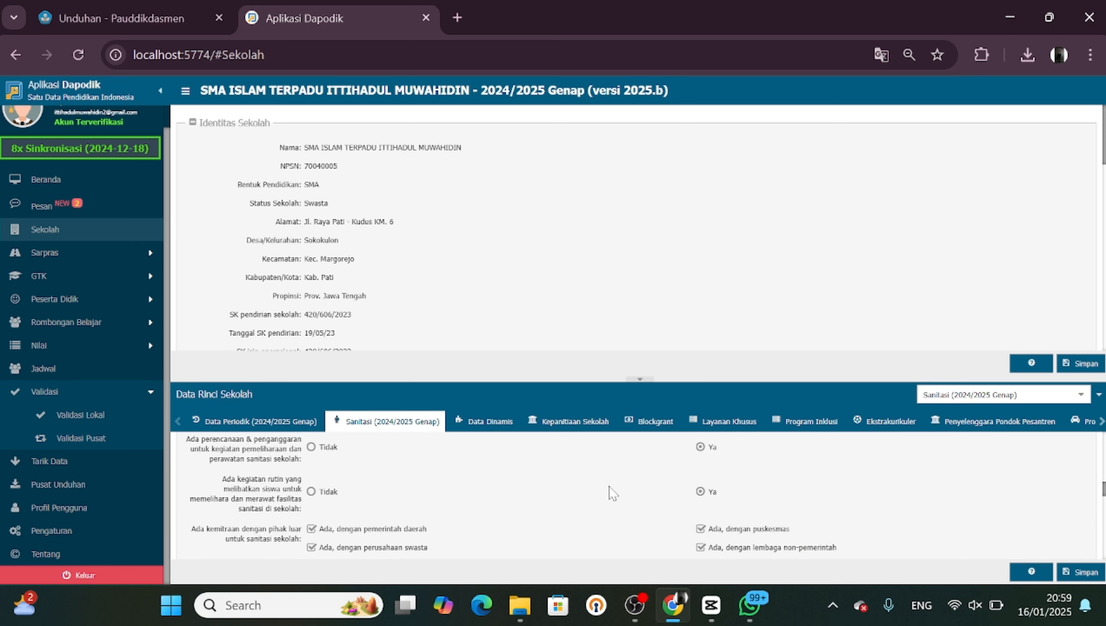
{"action": "scroll", "coordinate": [613, 493], "scroll_direction": "down", "scroll_amount": 3}
{"action": "scroll", "coordinate": [612, 493], "scroll_direction": "up", "scroll_amount": 1}
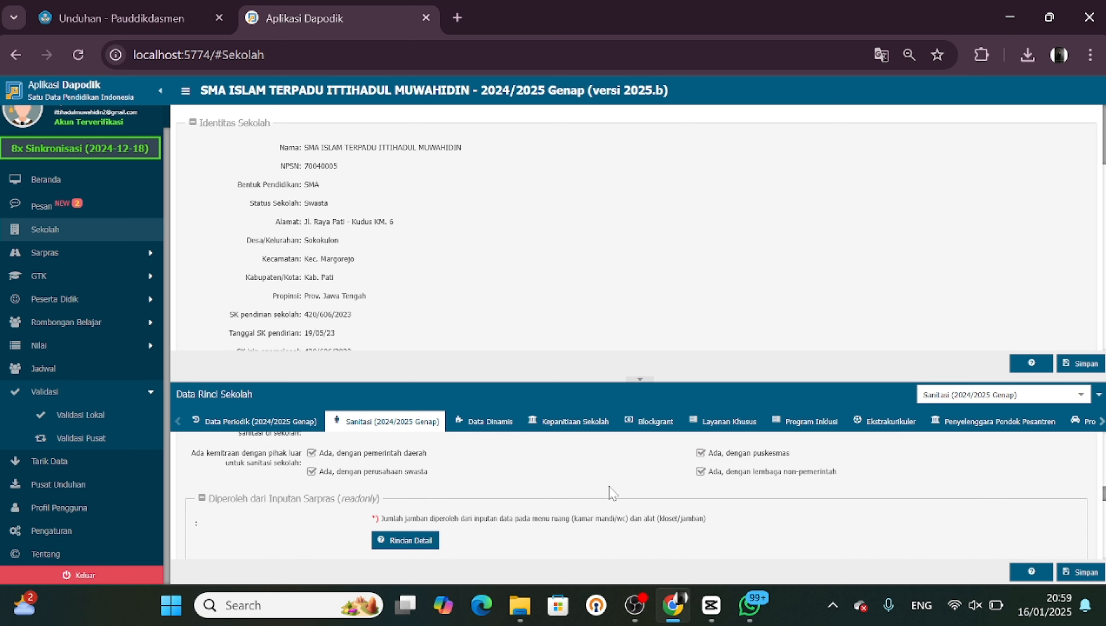
{"action": "scroll", "coordinate": [613, 493], "scroll_direction": "down", "scroll_amount": 1}
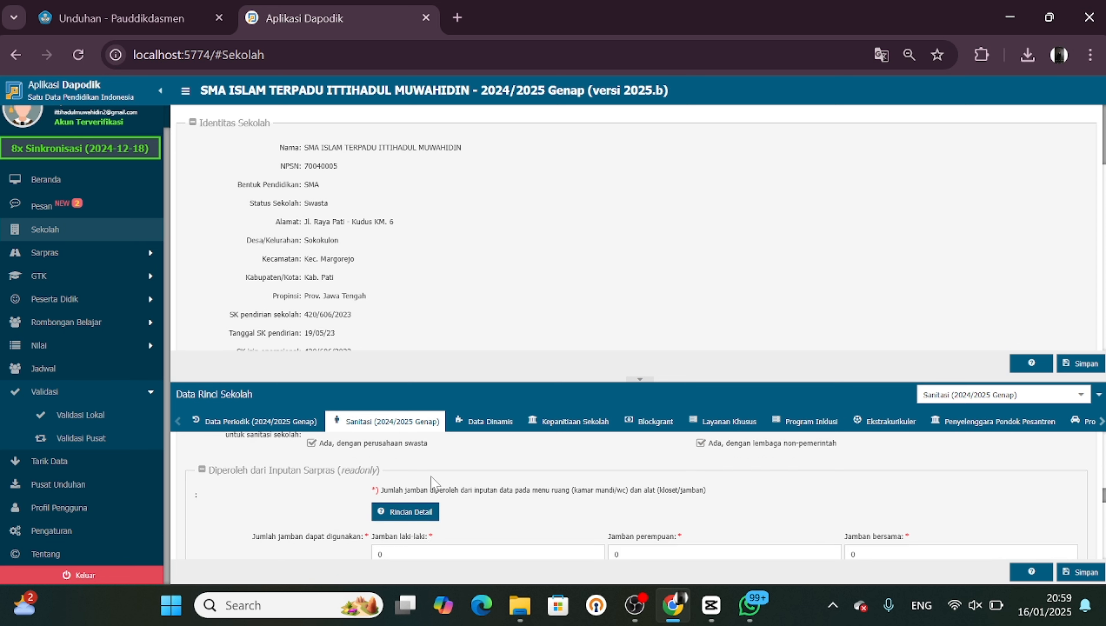
{"action": "scroll", "coordinate": [434, 479], "scroll_direction": "down", "scroll_amount": 1}
{"action": "scroll", "coordinate": [463, 490], "scroll_direction": "down", "scroll_amount": 2}
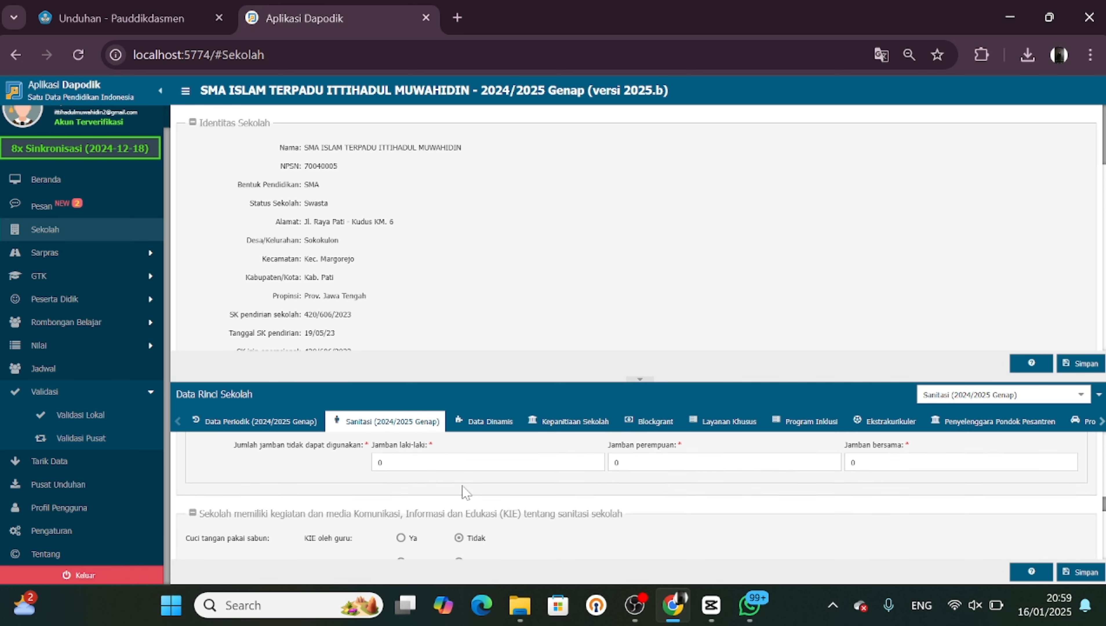
{"action": "scroll", "coordinate": [466, 492], "scroll_direction": "up", "scroll_amount": 1}
{"action": "scroll", "coordinate": [465, 492], "scroll_direction": "down", "scroll_amount": 4}
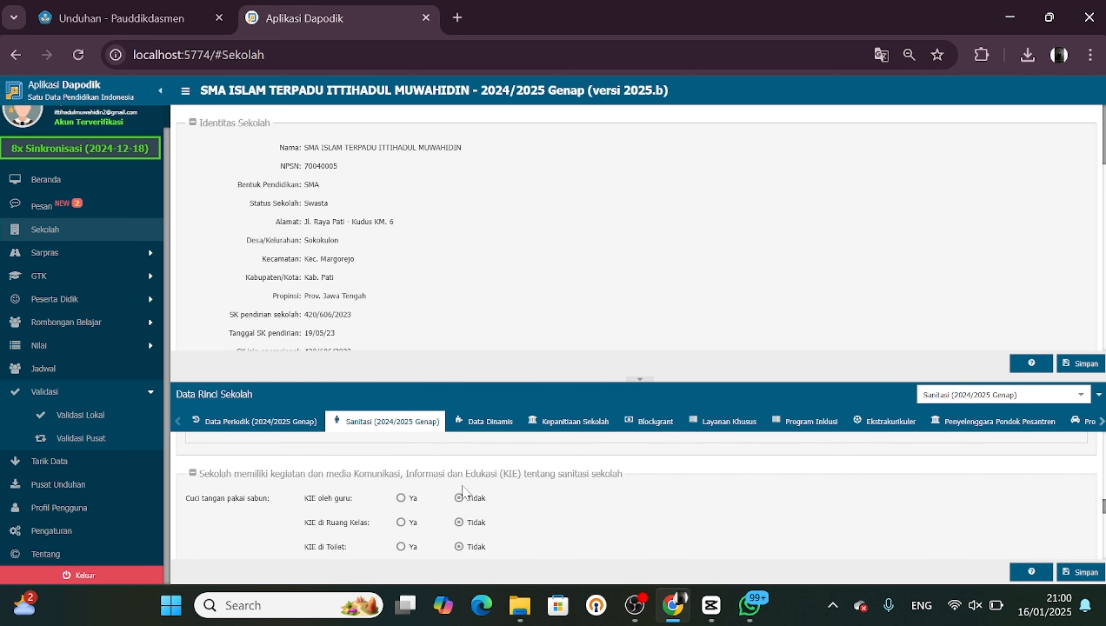
{"action": "scroll", "coordinate": [461, 486], "scroll_direction": "up", "scroll_amount": 1}
{"action": "scroll", "coordinate": [463, 488], "scroll_direction": "down", "scroll_amount": 2}
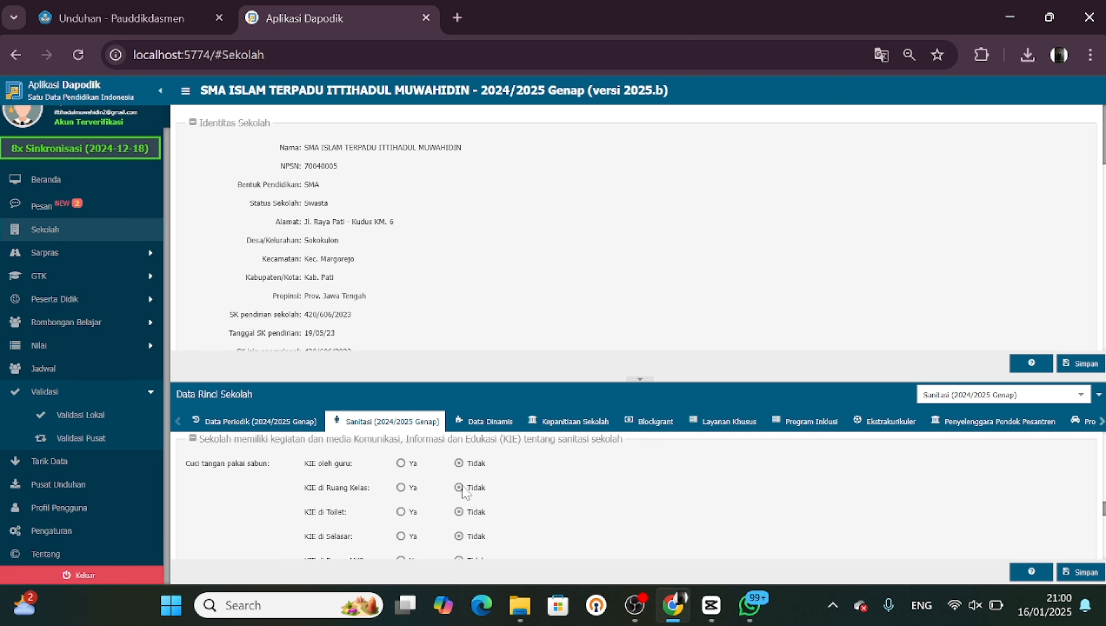
{"action": "left_click", "coordinate": [401, 463]}
{"action": "scroll", "coordinate": [404, 491], "scroll_direction": "down", "scroll_amount": 1}
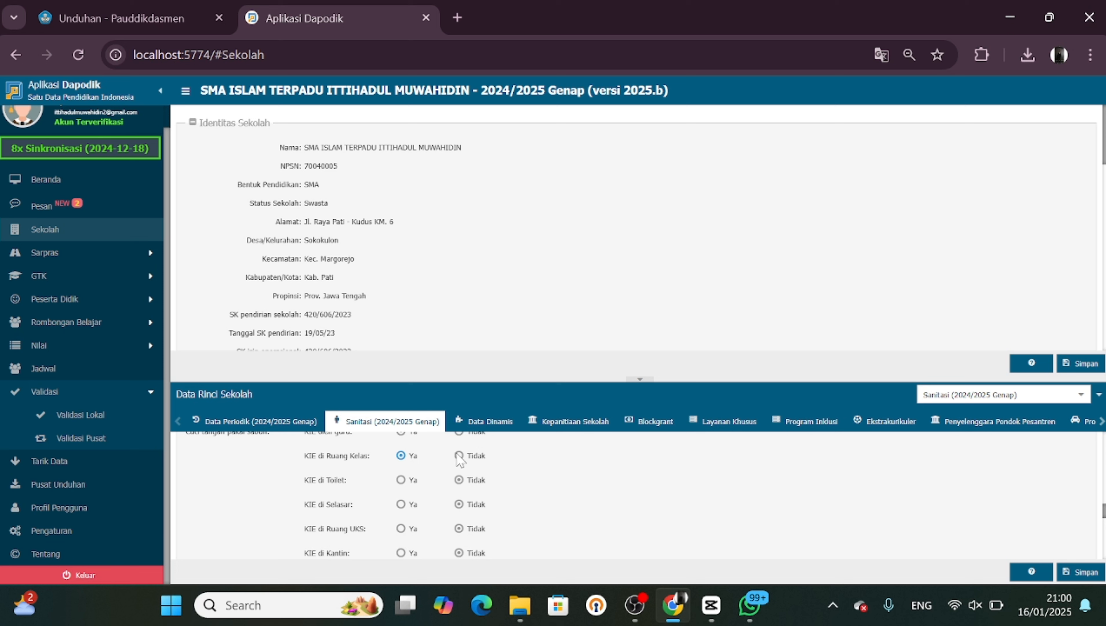
{"action": "left_click", "coordinate": [402, 483]}
{"action": "scroll", "coordinate": [396, 532], "scroll_direction": "down", "scroll_amount": 1}
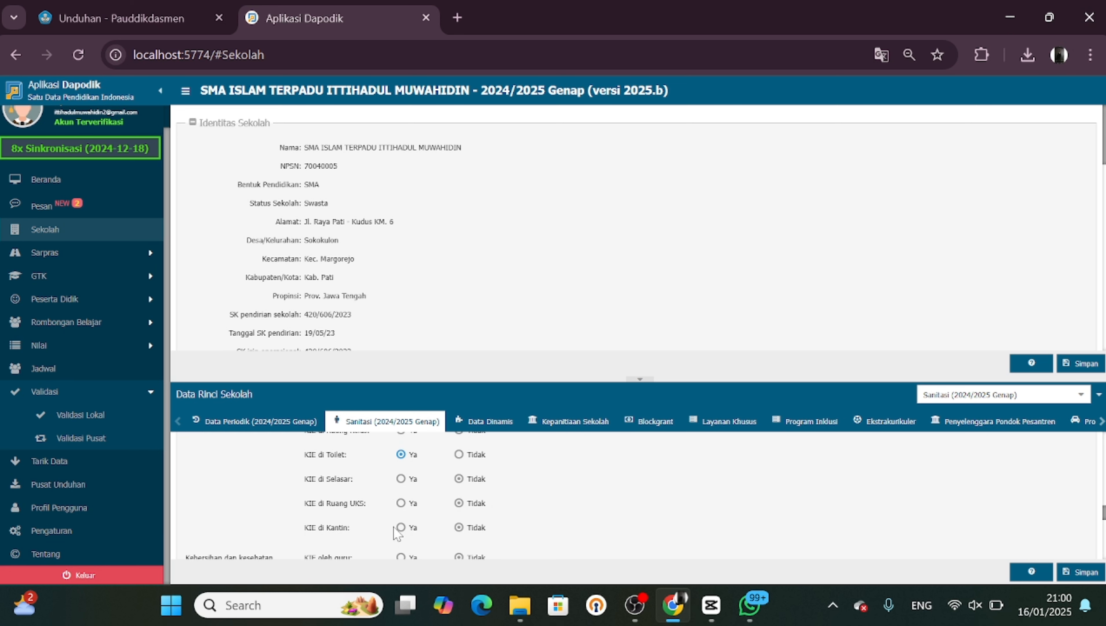
{"action": "left_click", "coordinate": [401, 504]}
Answer Ya for menstrual hygiene KIE by teachers, in classrooms, toilets and corridors
{"action": "scroll", "coordinate": [402, 531], "scroll_direction": "down", "scroll_amount": 3}
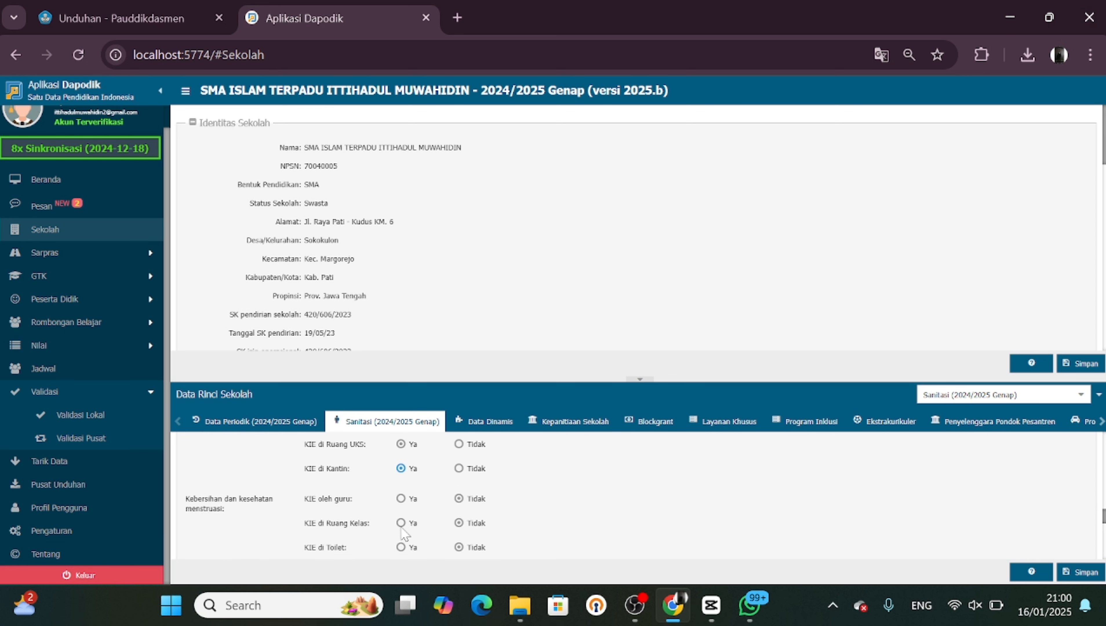
{"action": "left_click", "coordinate": [401, 497]}
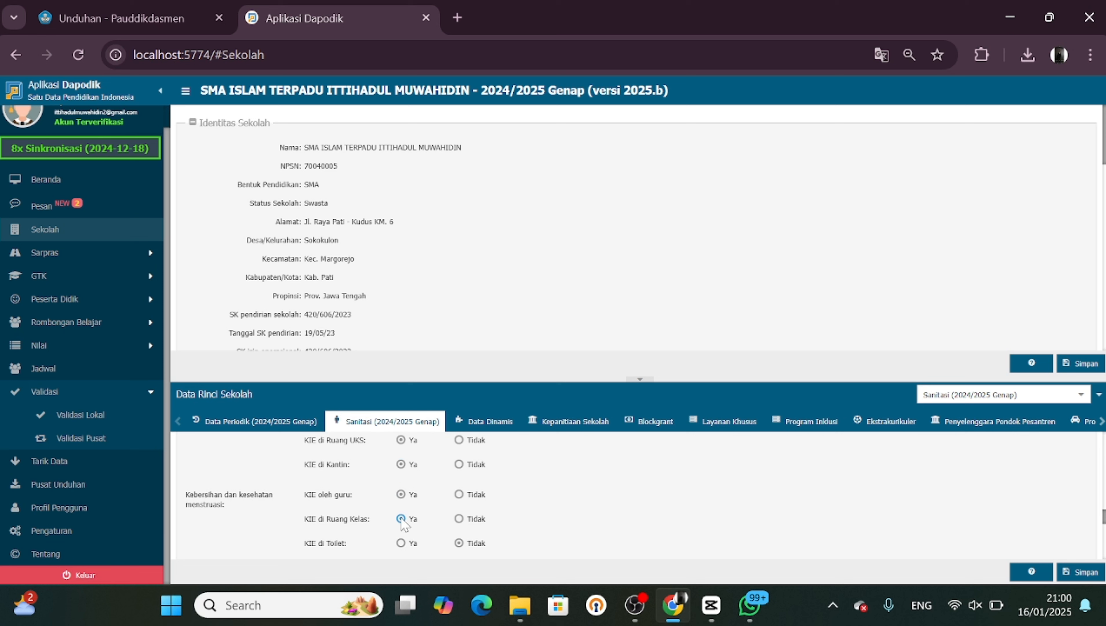
{"action": "scroll", "coordinate": [456, 520], "scroll_direction": "down", "scroll_amount": 2}
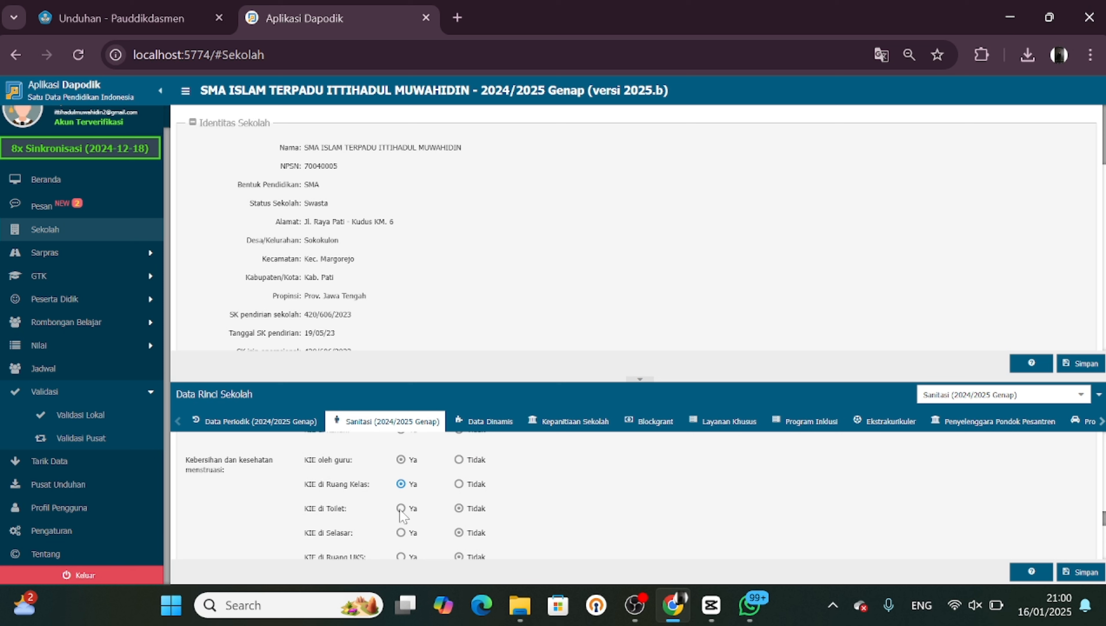
{"action": "left_click", "coordinate": [401, 509]}
{"action": "scroll", "coordinate": [402, 504], "scroll_direction": "down", "scroll_amount": 2}
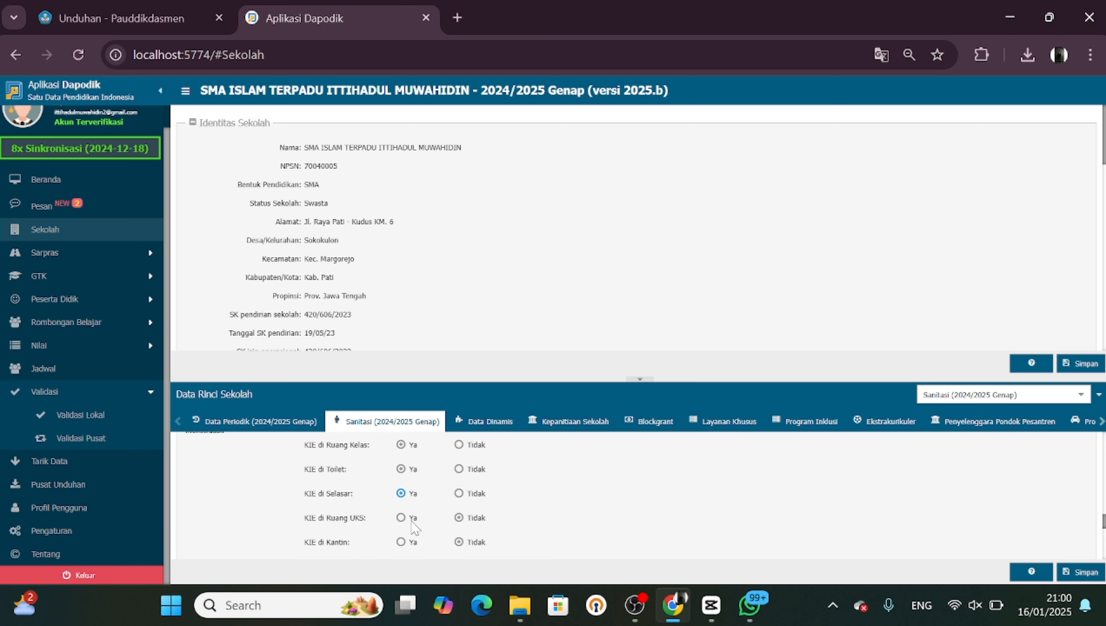
Answer Ya for toilet maintenance KIE by teachers, in classrooms, toilets and corridors
{"action": "scroll", "coordinate": [439, 521], "scroll_direction": "up", "scroll_amount": 3}
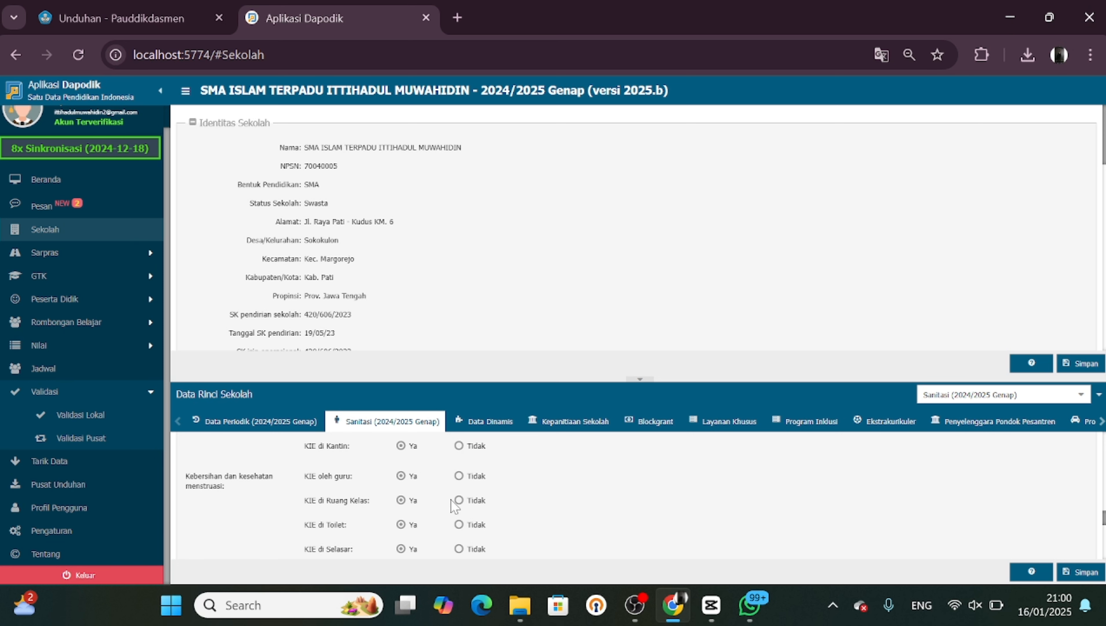
{"action": "scroll", "coordinate": [452, 501], "scroll_direction": "down", "scroll_amount": 5}
{"action": "scroll", "coordinate": [454, 506], "scroll_direction": "down", "scroll_amount": 2}
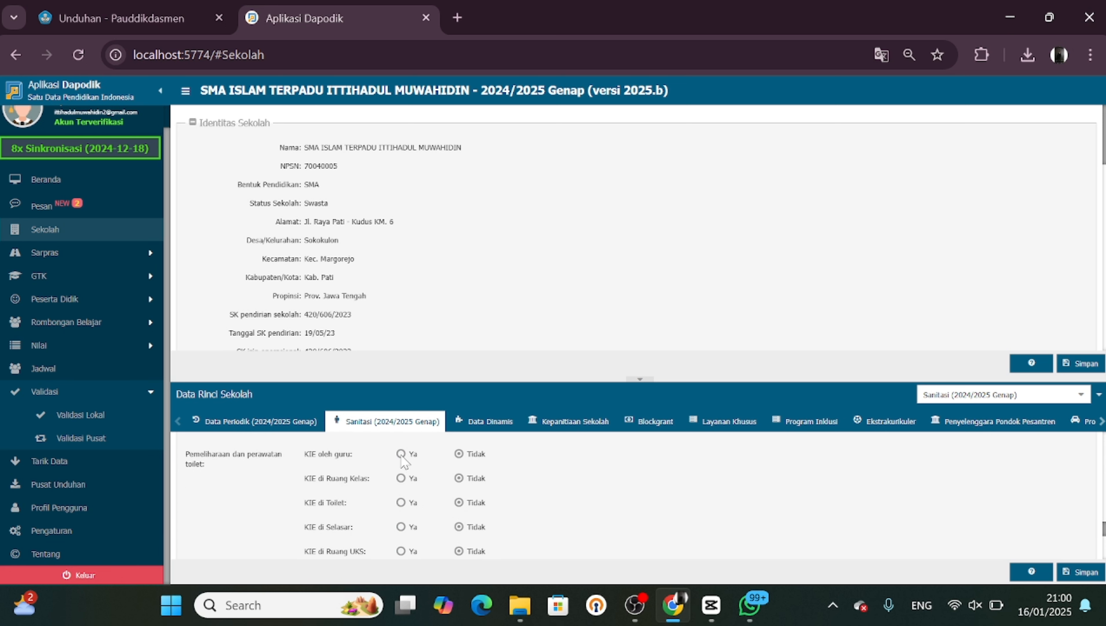
{"action": "left_click", "coordinate": [401, 454]}
{"action": "scroll", "coordinate": [402, 508], "scroll_direction": "down", "scroll_amount": 1}
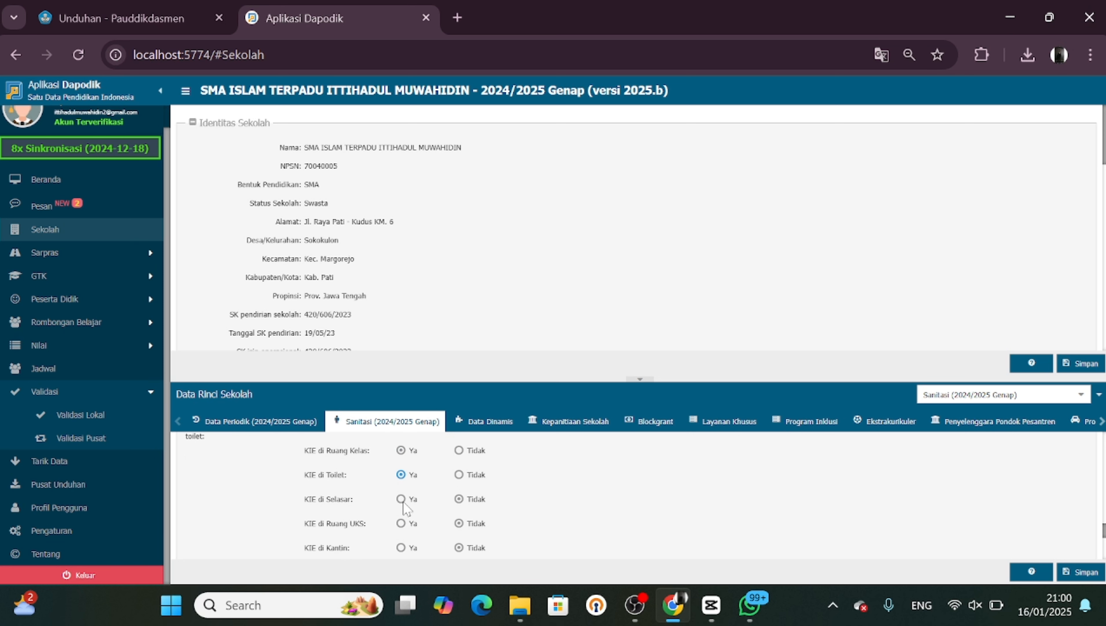
{"action": "left_click", "coordinate": [401, 499]}
Answer Ya for the Ayo minum air KIE by teachers, in classrooms, corridors and canteen
{"action": "scroll", "coordinate": [404, 532], "scroll_direction": "up", "scroll_amount": 1}
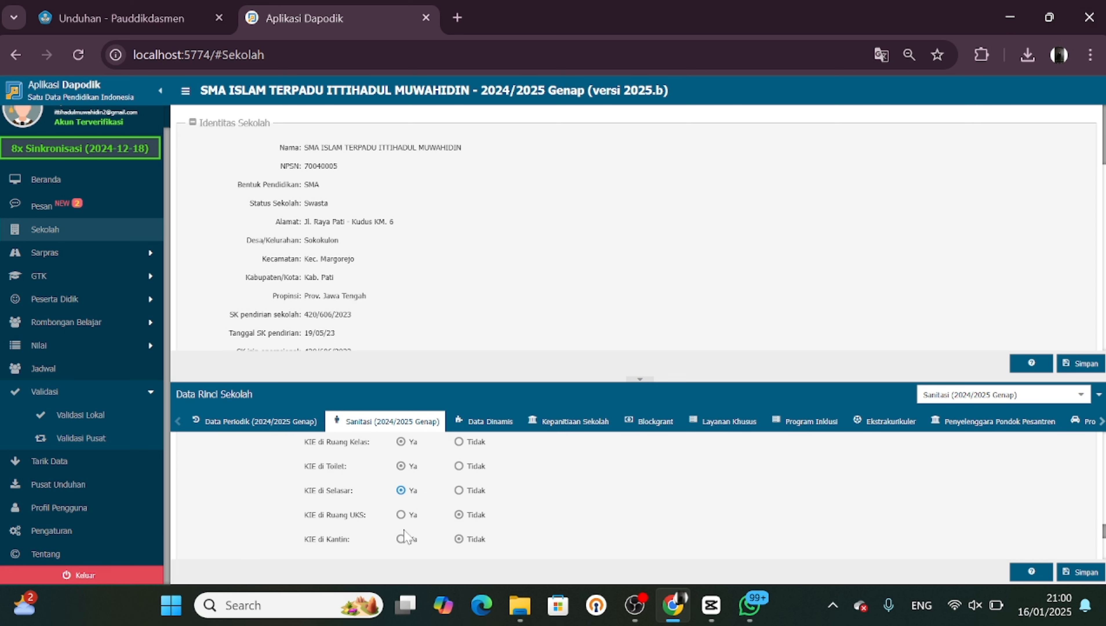
{"action": "scroll", "coordinate": [403, 530], "scroll_direction": "down", "scroll_amount": 1}
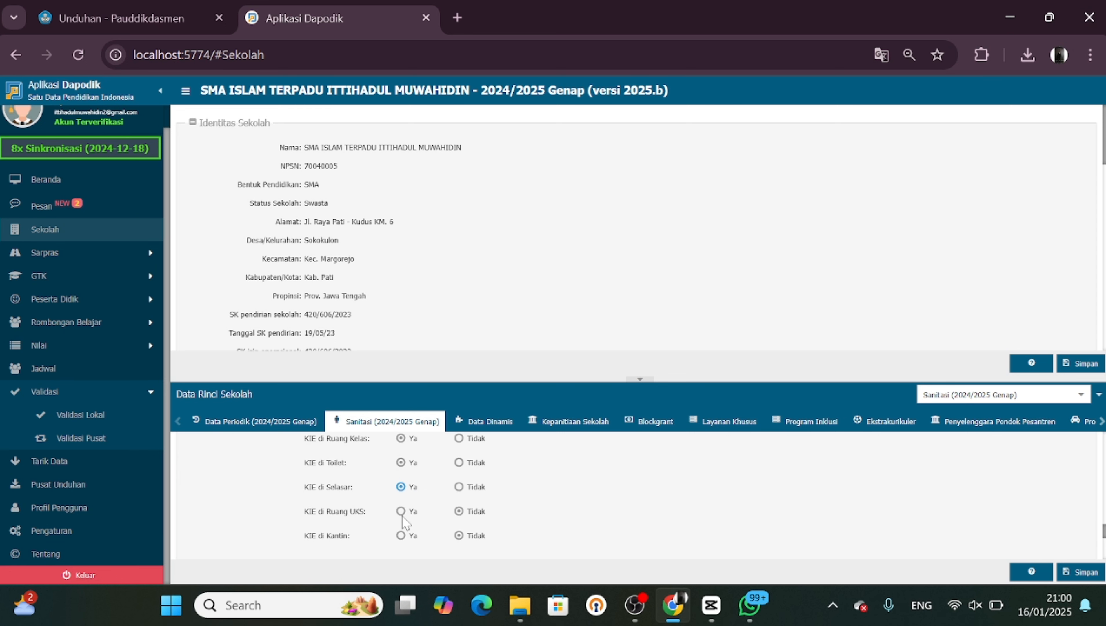
{"action": "scroll", "coordinate": [404, 537], "scroll_direction": "down", "scroll_amount": 3}
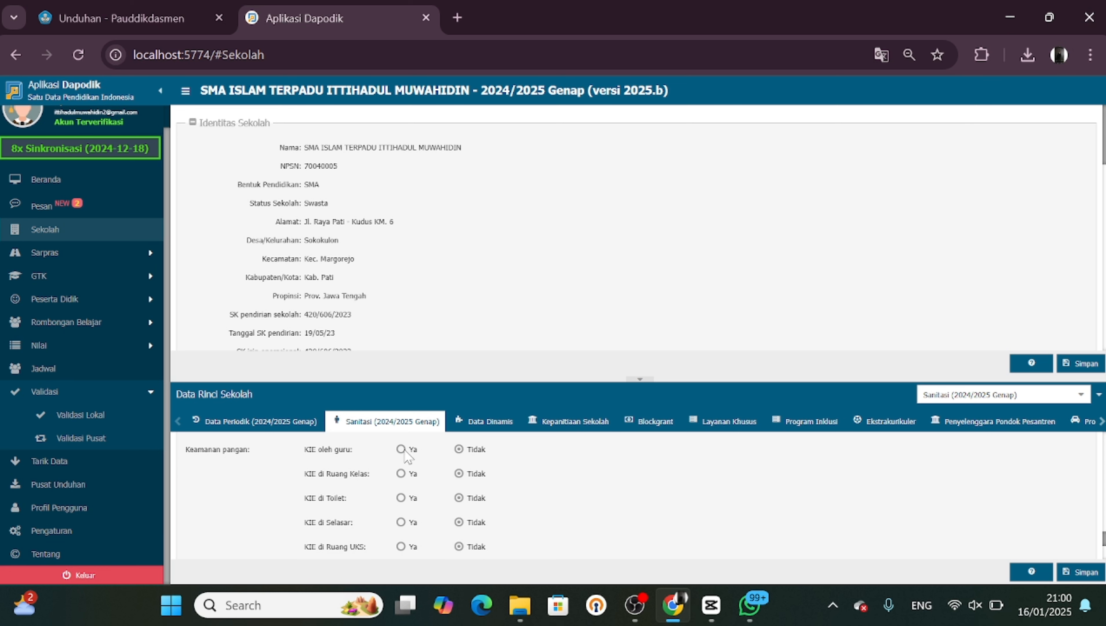
{"action": "scroll", "coordinate": [482, 495], "scroll_direction": "down", "scroll_amount": 5}
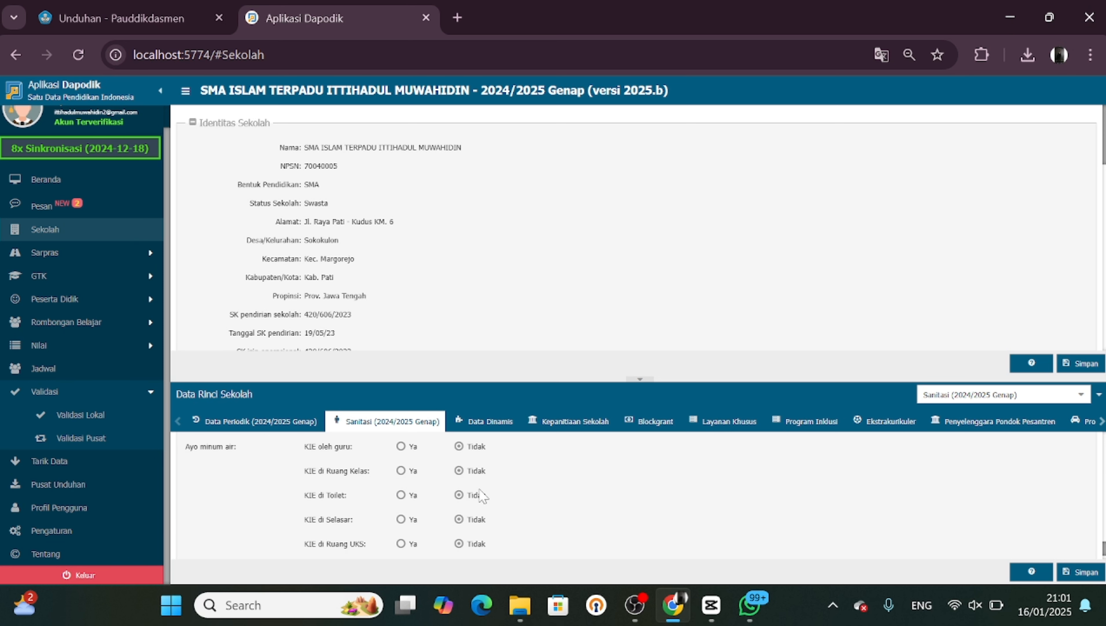
{"action": "scroll", "coordinate": [482, 495], "scroll_direction": "down", "scroll_amount": 1}
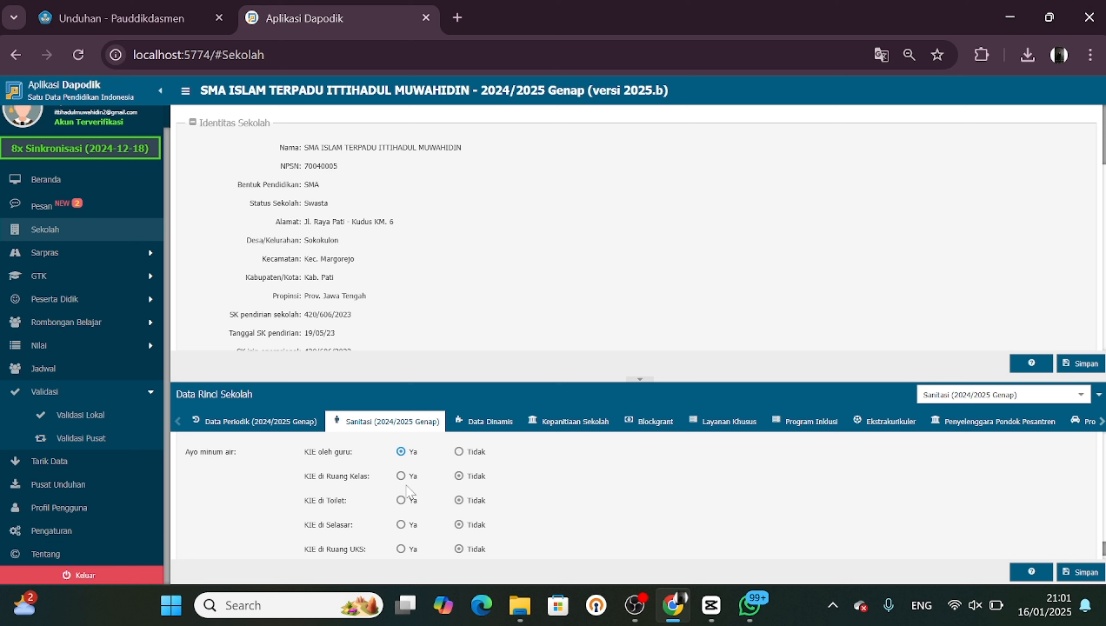
{"action": "left_click", "coordinate": [400, 525]}
{"action": "scroll", "coordinate": [405, 524], "scroll_direction": "down", "scroll_amount": 1}
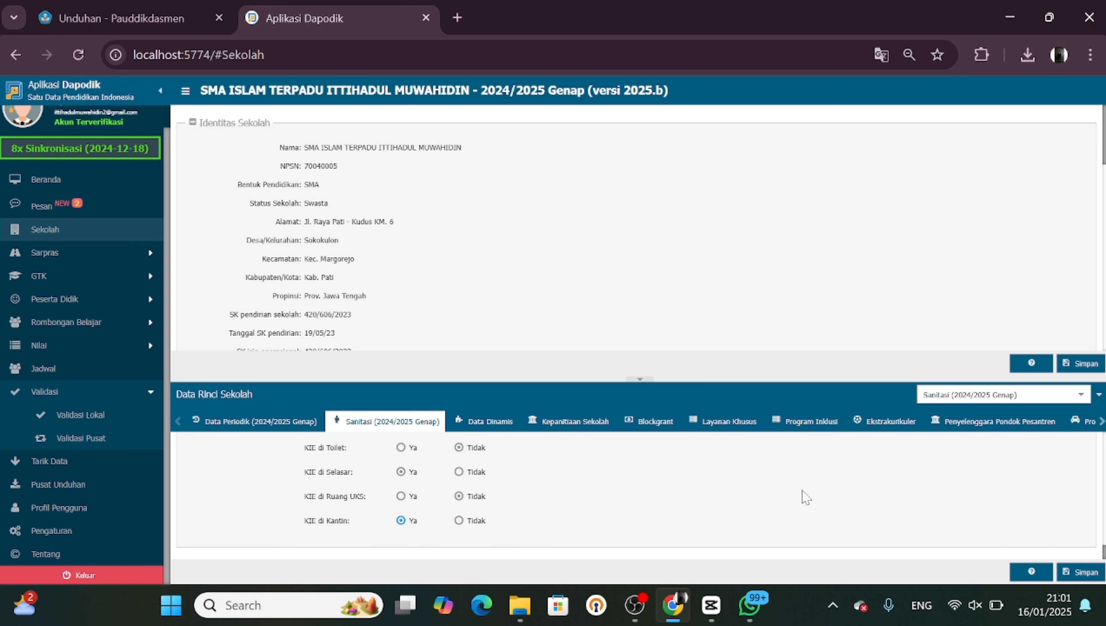
Save the sanitation form and dismiss the notice that appears
{"action": "scroll", "coordinate": [801, 490], "scroll_direction": "up", "scroll_amount": 3}
{"action": "scroll", "coordinate": [803, 491], "scroll_direction": "up", "scroll_amount": 10}
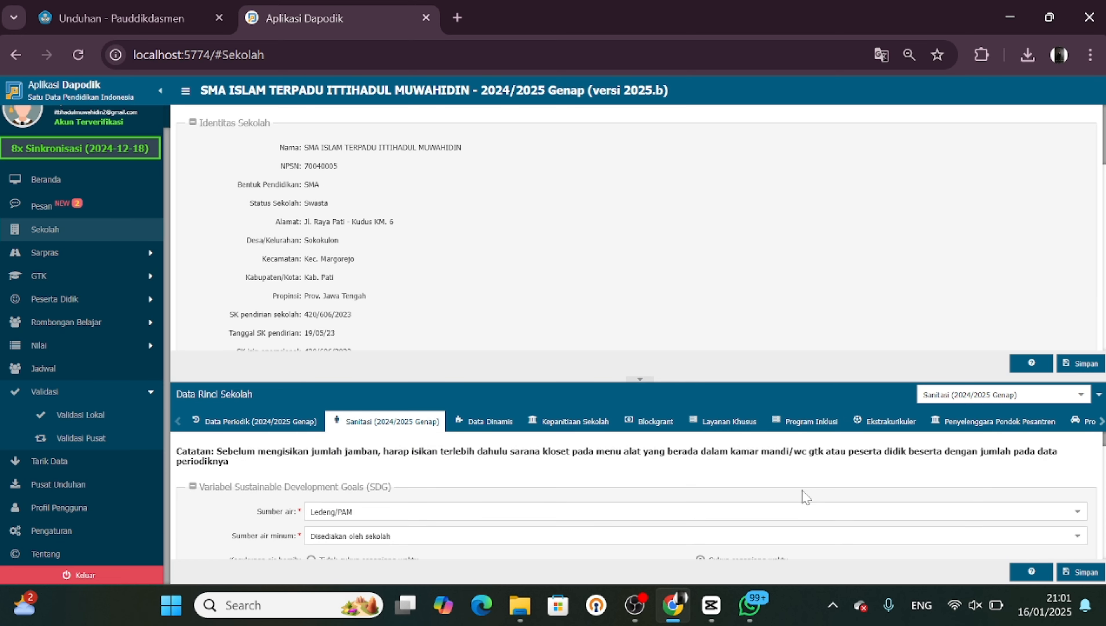
{"action": "left_click", "coordinate": [1080, 571]}
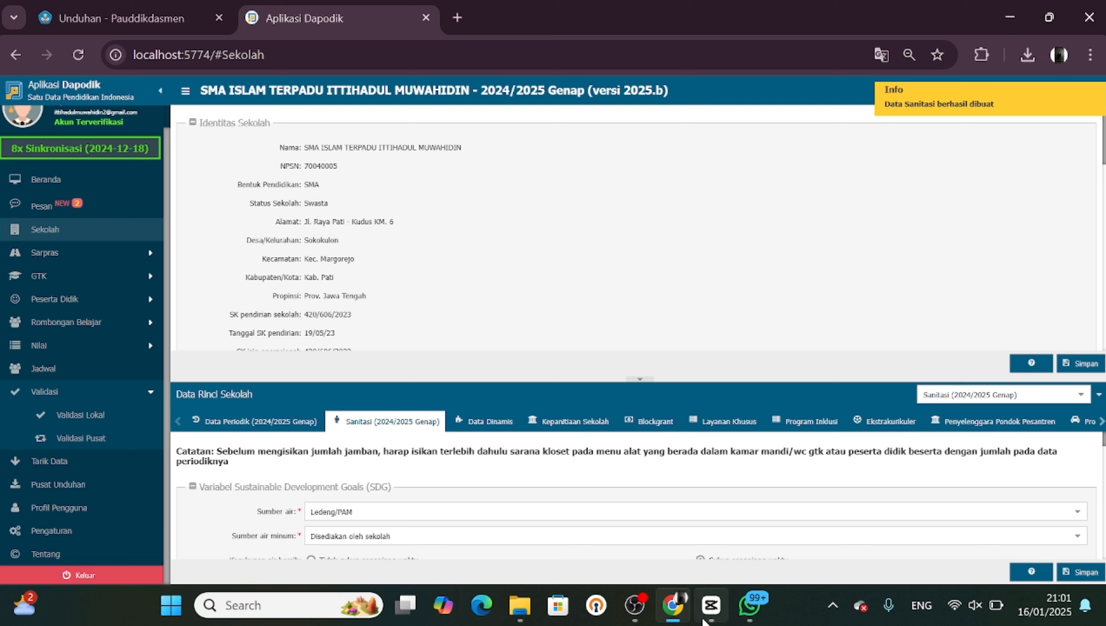
{"action": "mouse_move", "coordinate": [703, 620]}
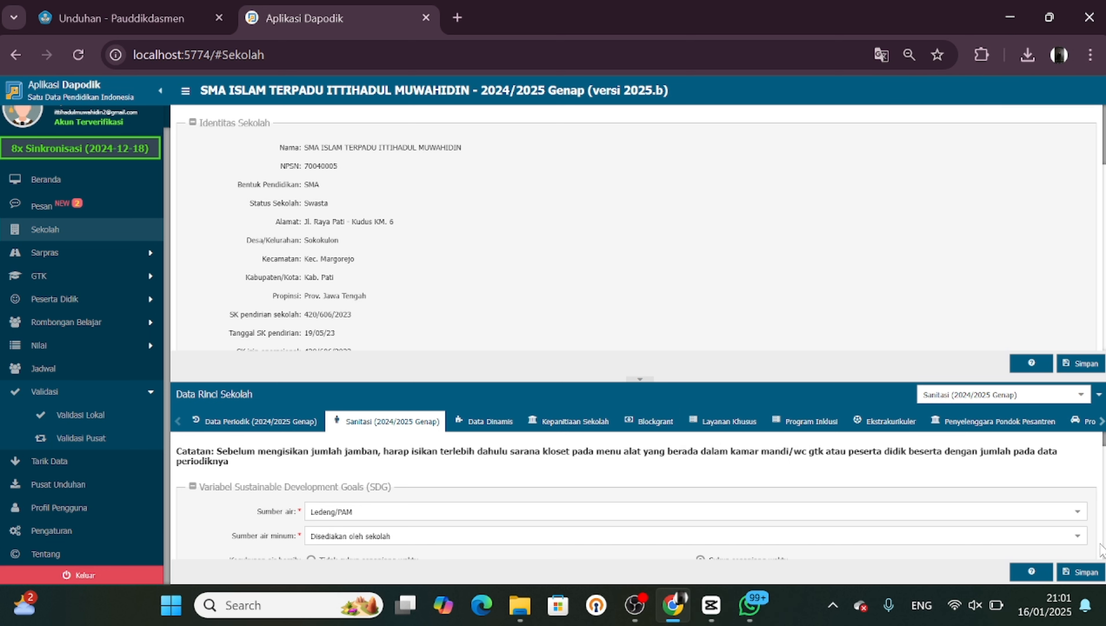
{"action": "left_click", "coordinate": [1091, 570]}
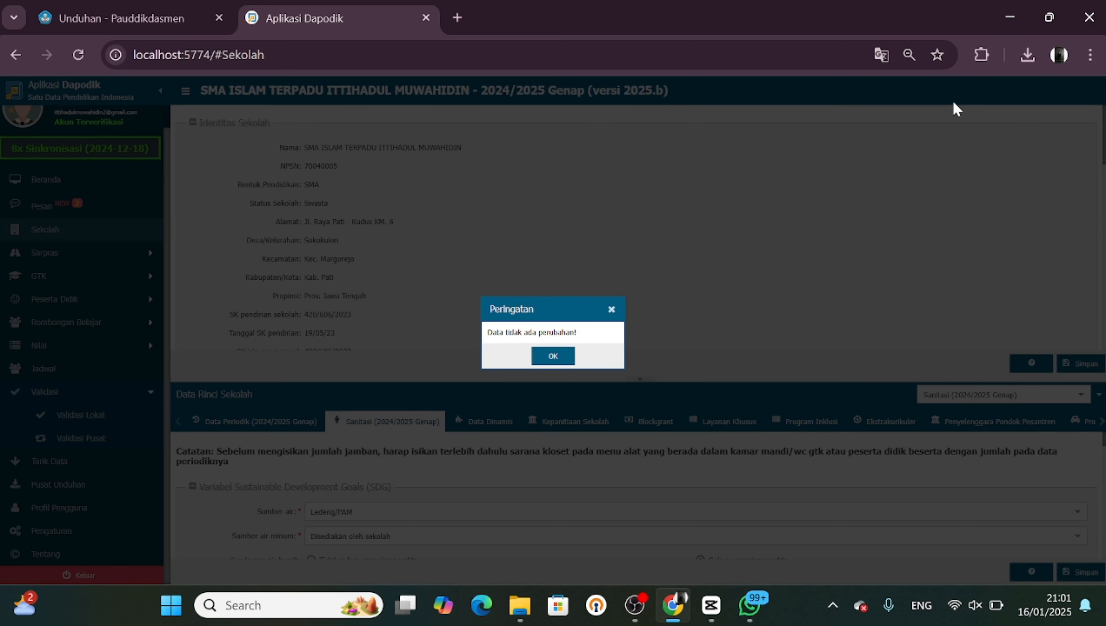
{"action": "left_click", "coordinate": [553, 354]}
{"action": "left_click", "coordinate": [1072, 498]}
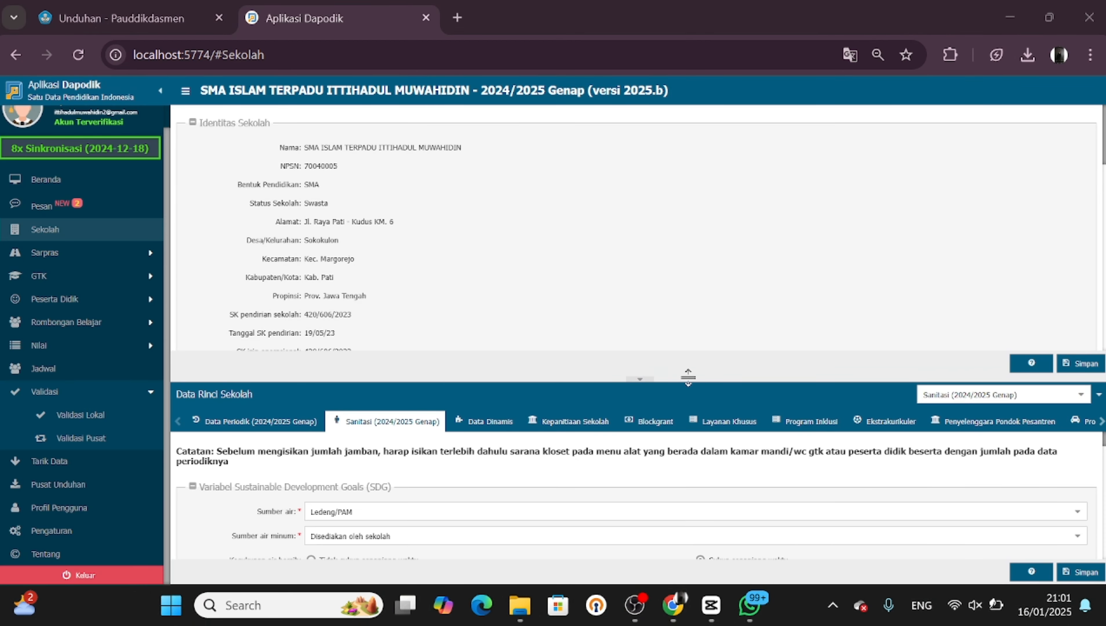
Review the Data Periodik tab, then open local validation and refresh its results
{"action": "left_click", "coordinate": [234, 433]}
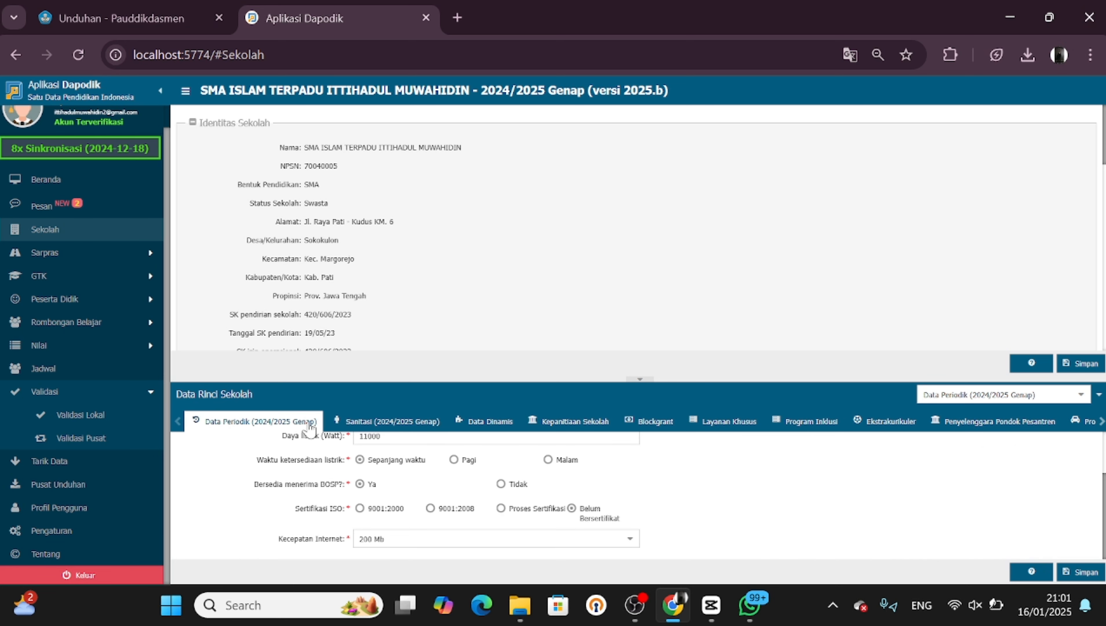
{"action": "left_click", "coordinate": [385, 428]}
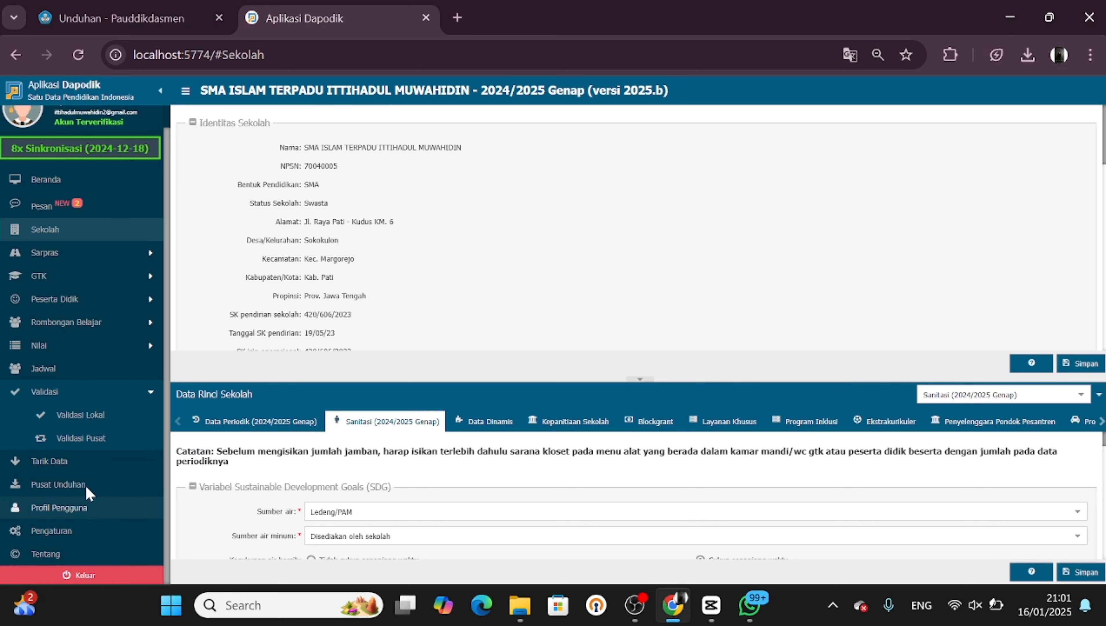
{"action": "left_click", "coordinate": [100, 414]}
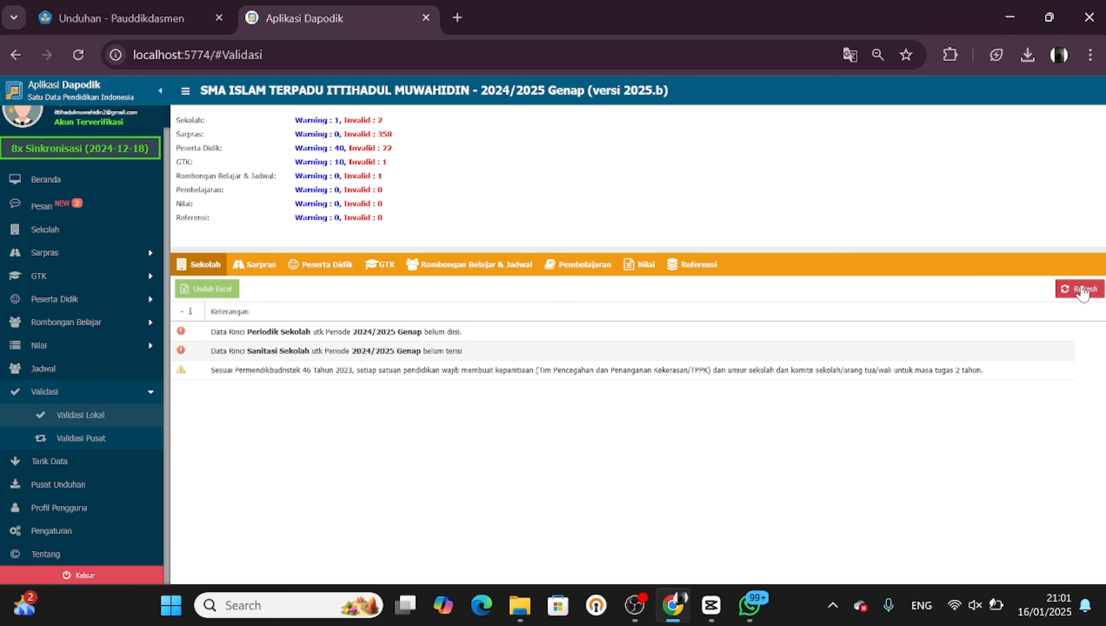
{"action": "left_click", "coordinate": [1081, 289]}
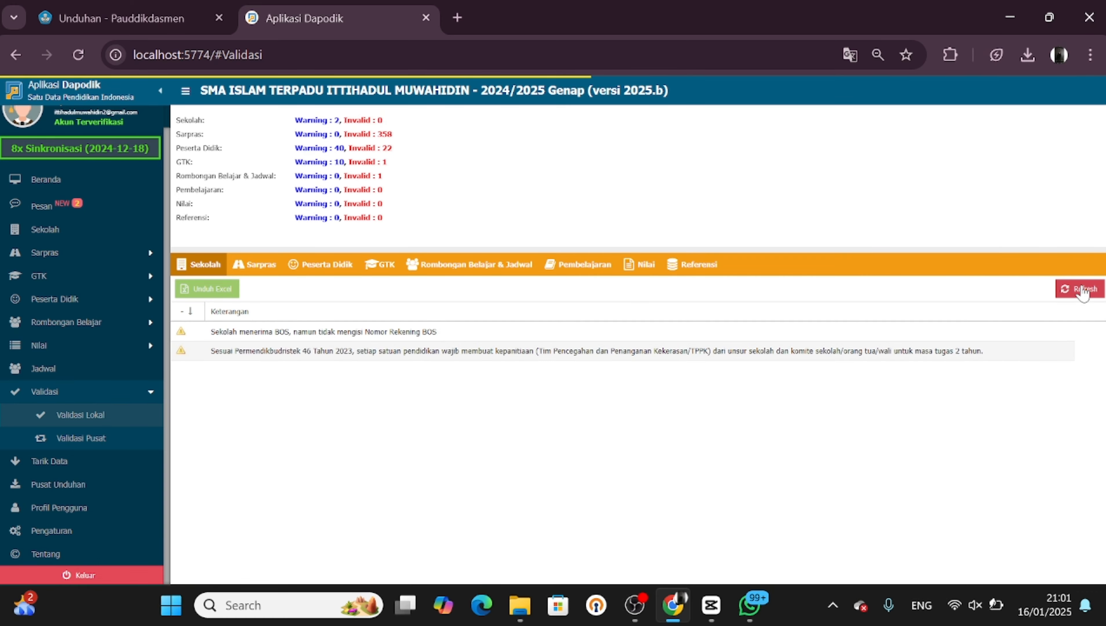